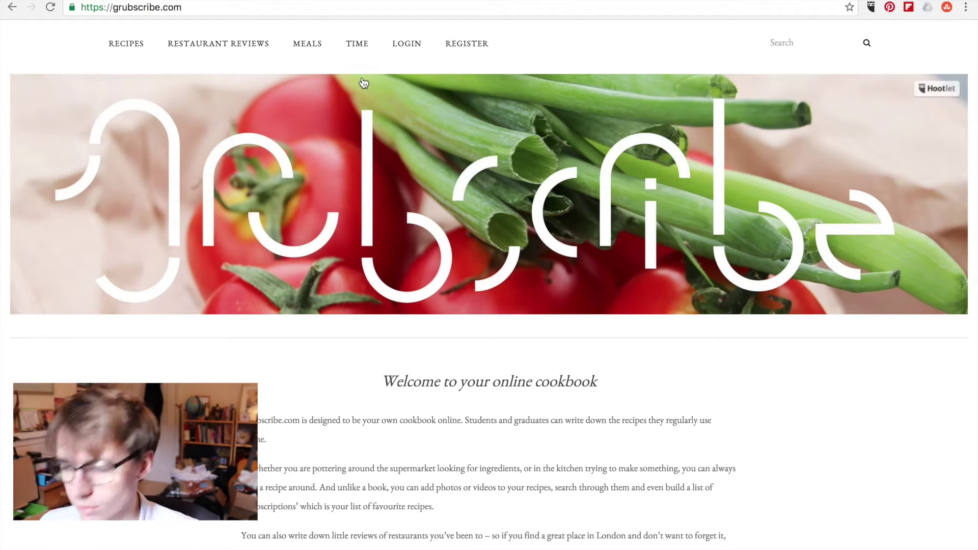
# Step: Go to the Grubscribe login page through the LOGIN link in the top menu
pyautogui.click(403, 49)
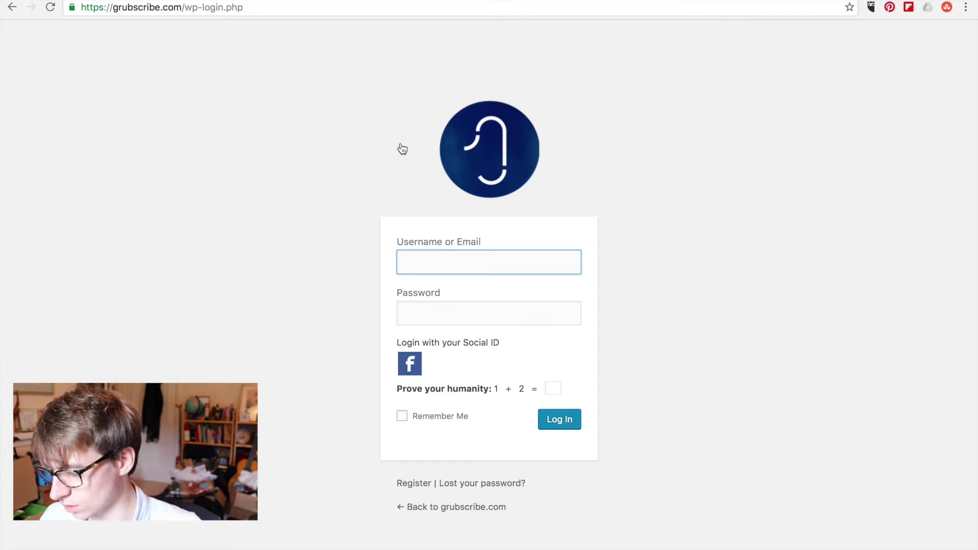
# Step: Sign in to grubscribe.com using the Facebook social login
pyautogui.click(415, 363)
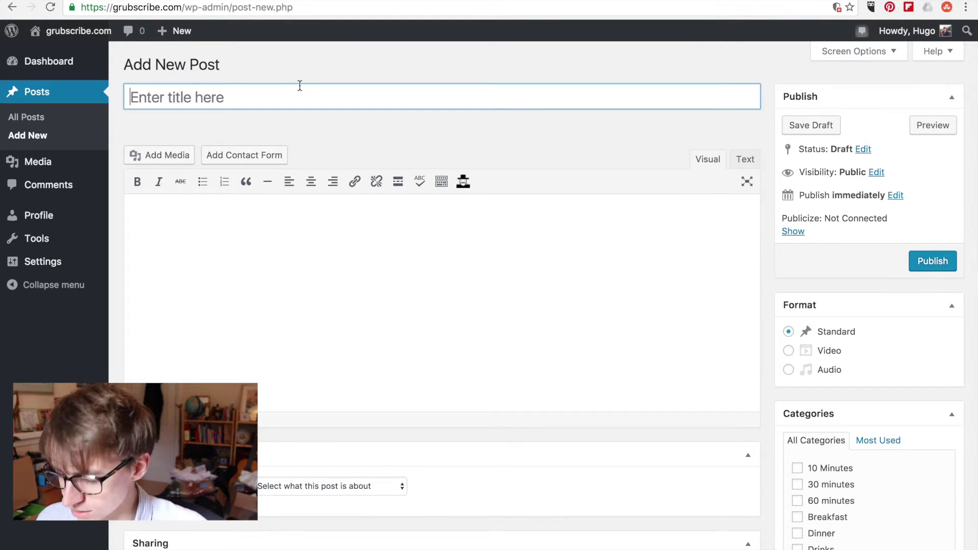
# Step: Title the post 'Test' with body 'This is a gorgeous test.' and bring up Add Media
pyautogui.write('Test')
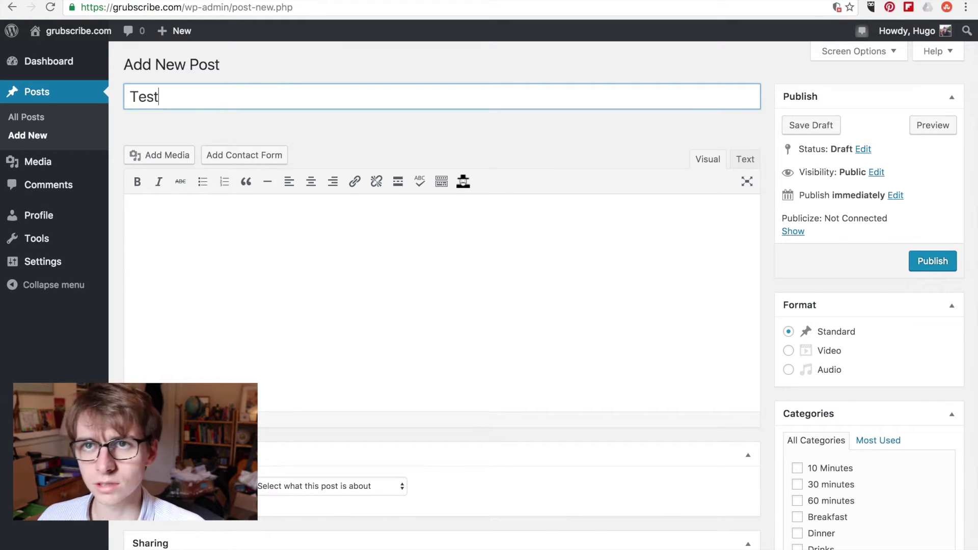
pyautogui.press('Tab')
pyautogui.write('This is a')
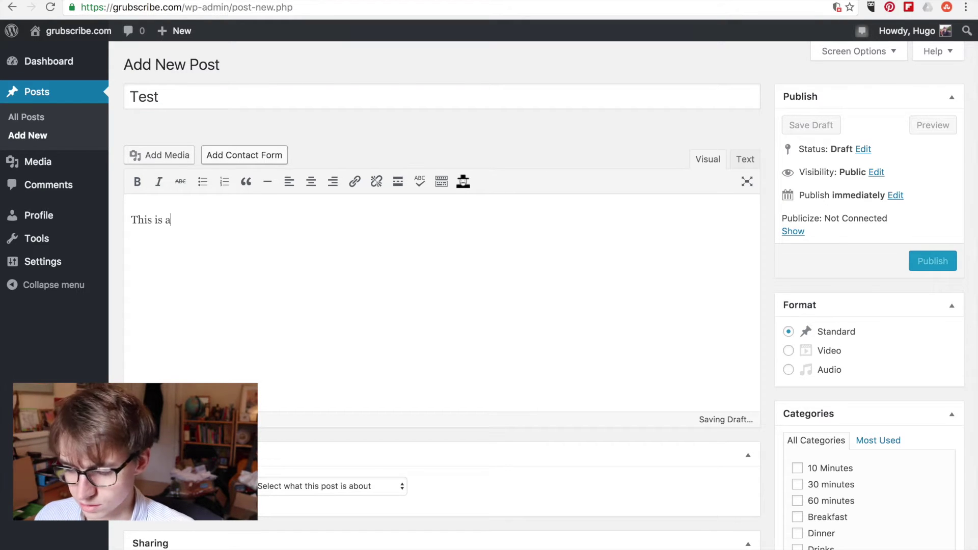
pyautogui.write('gorgeous test.')
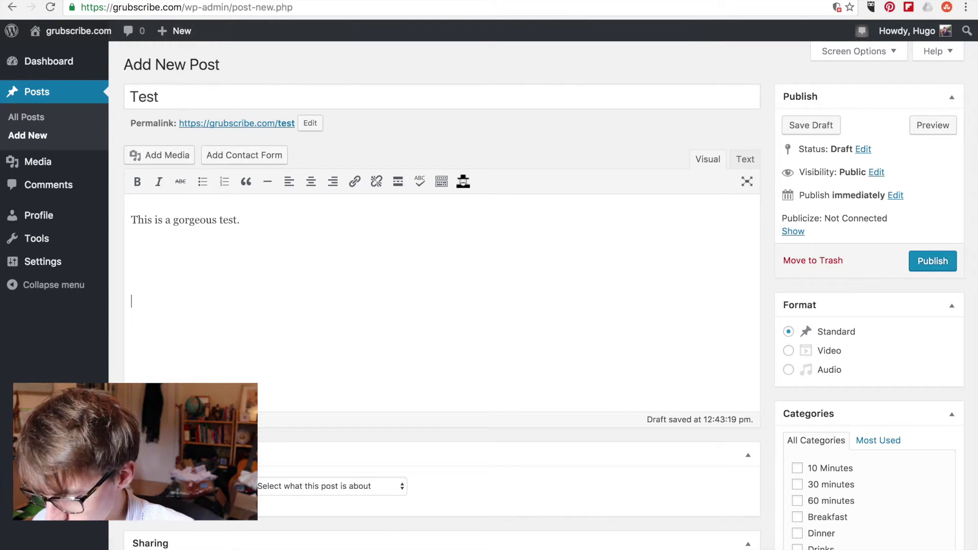
pyautogui.click(170, 156)
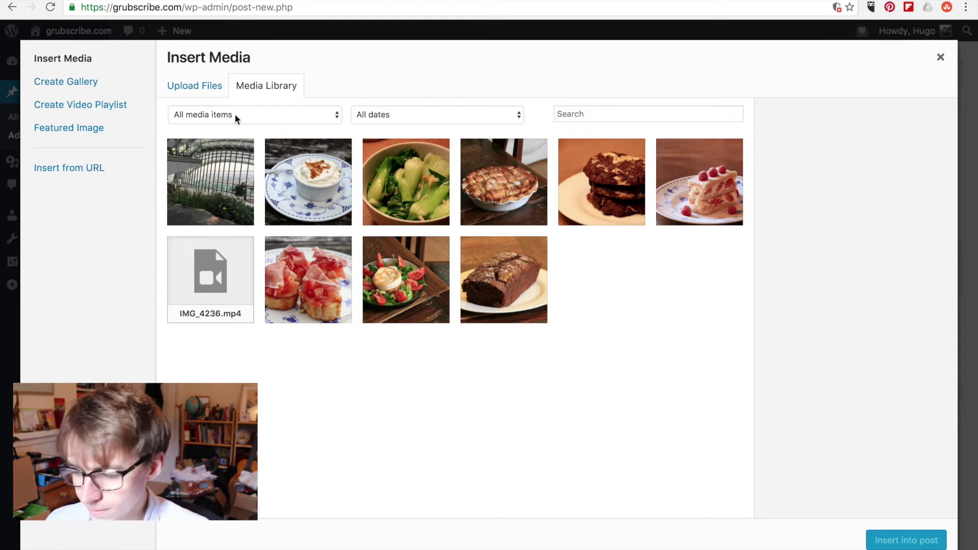
# Step: Upload IMG_2469.JPG from the Desktop into the media library
pyautogui.click(203, 90)
pyautogui.click(539, 290)
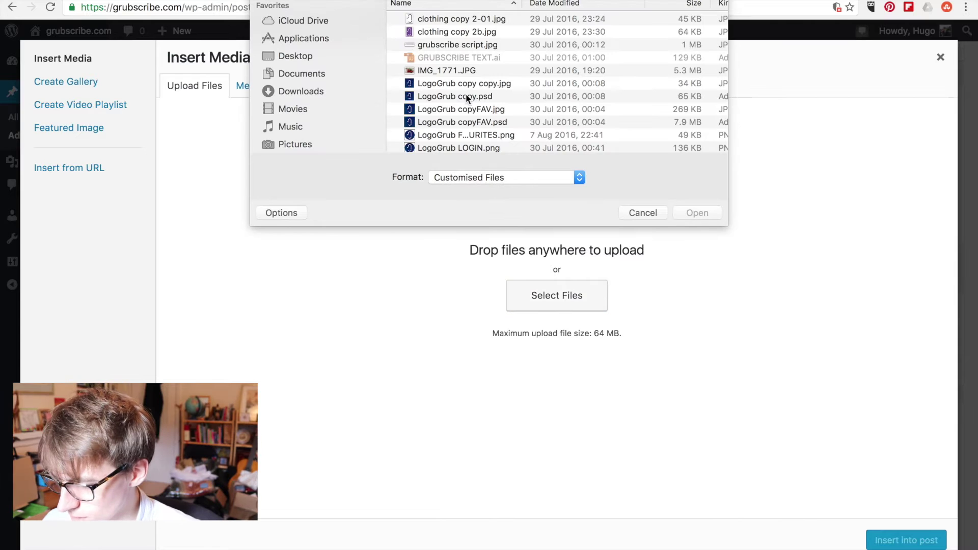
pyautogui.click(292, 53)
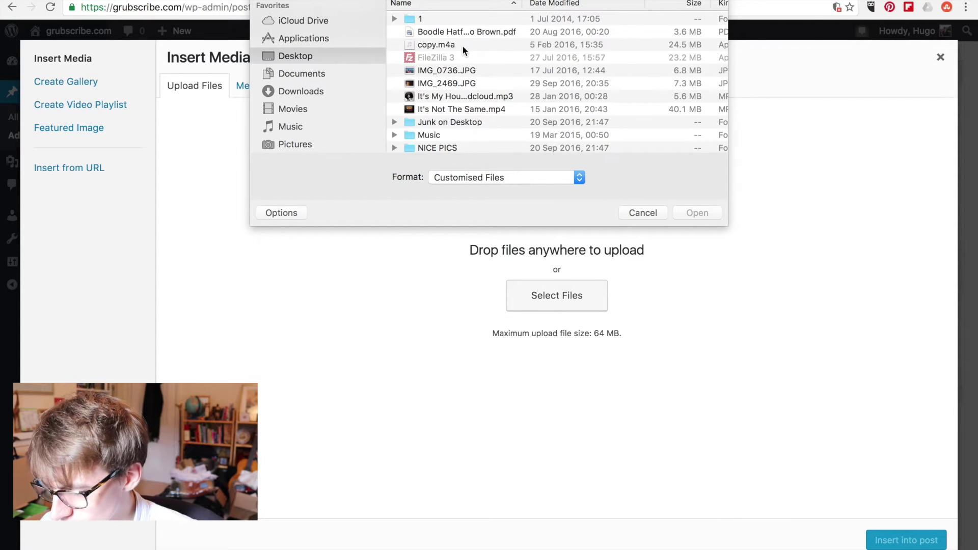
pyautogui.click(447, 81)
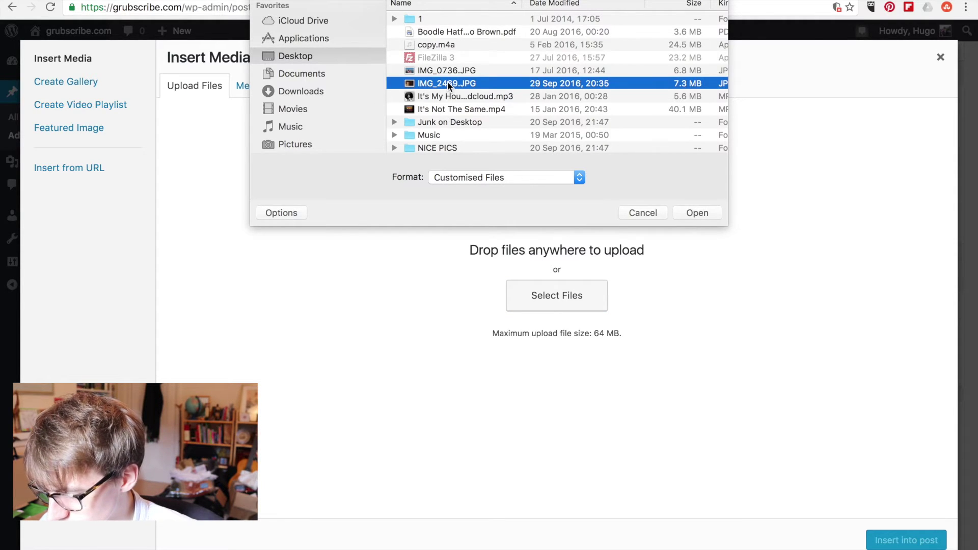
pyautogui.press('space')
pyautogui.press('space')
pyautogui.press('Return')
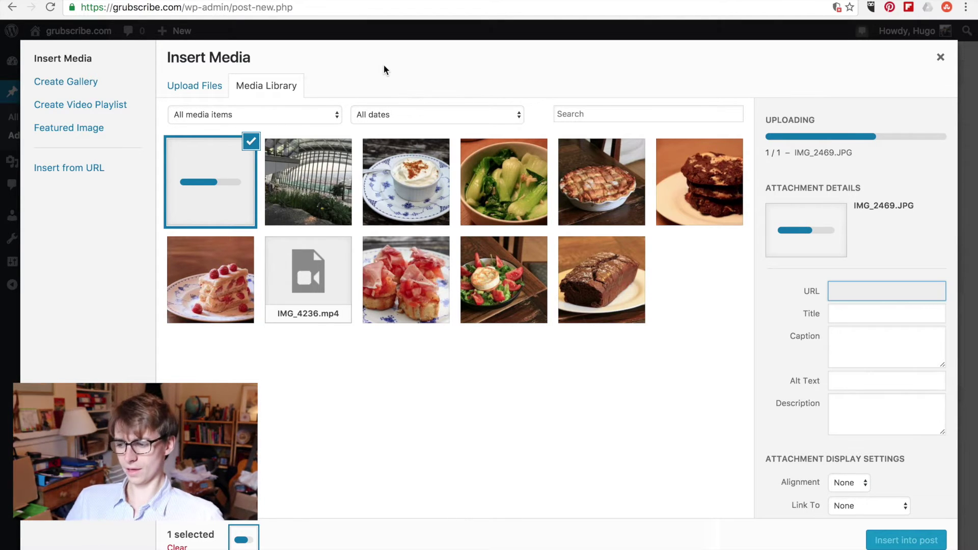
# Step: Go through the uploaded photo's title, caption, alt text and description fields while it uploads
pyautogui.click(878, 313)
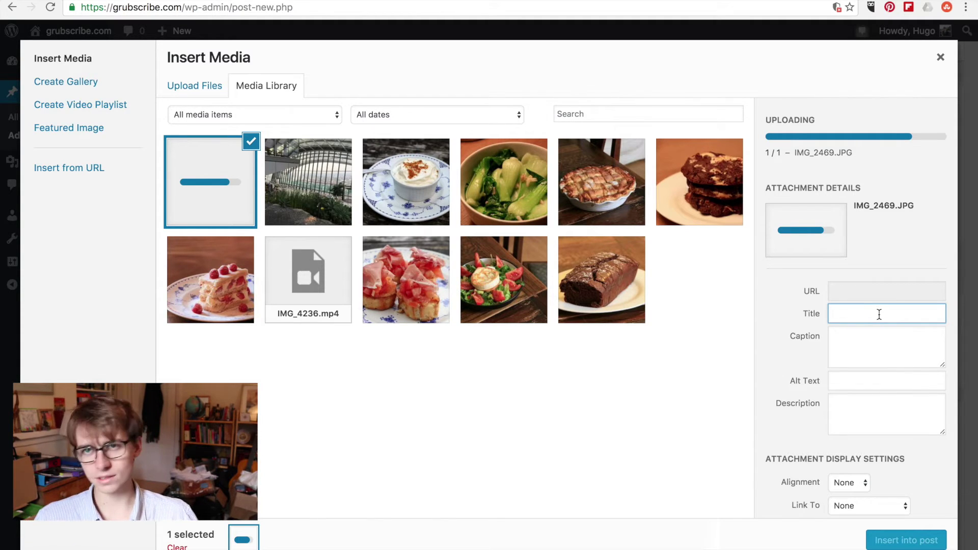
pyautogui.scroll(-1, 880, 314)
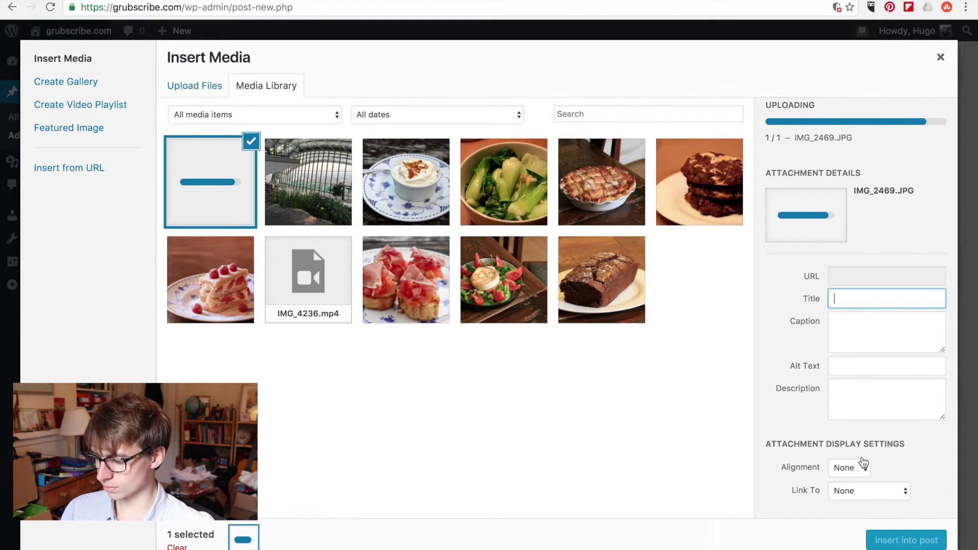
pyautogui.click(865, 321)
pyautogui.click(853, 368)
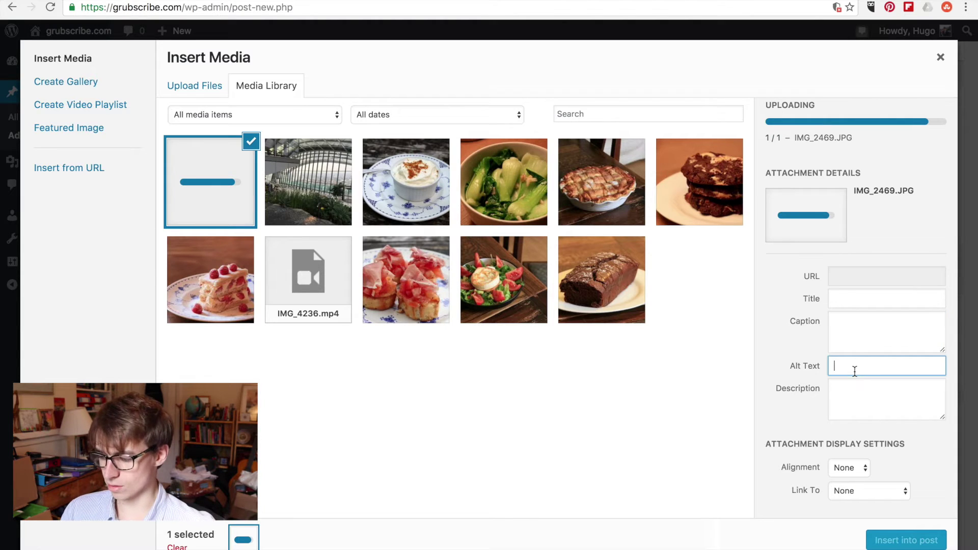
pyautogui.click(851, 394)
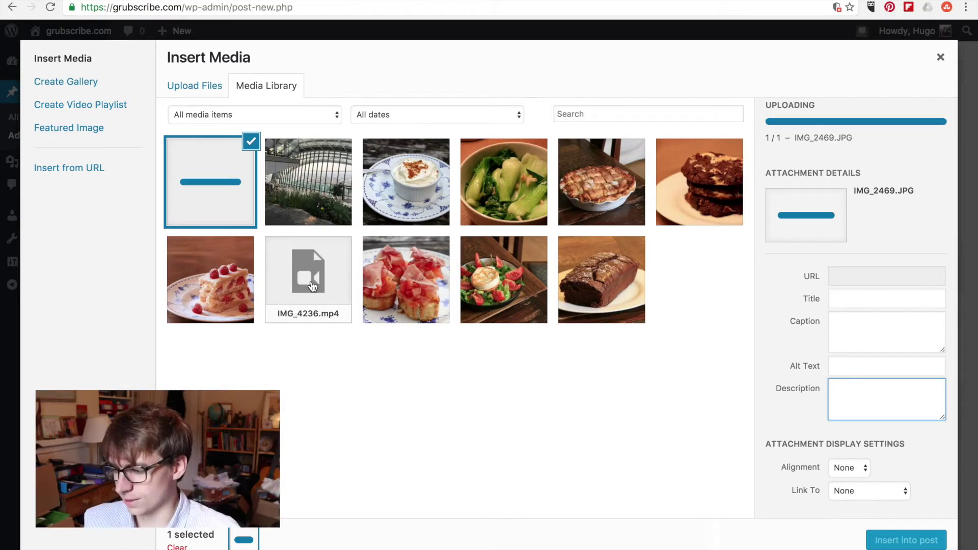
# Step: Load grubscribe.com in a new browser tab
pyautogui.hotkey('ctrl', 't')
pyautogui.write('grubscribe.com')
pyautogui.press('Return')
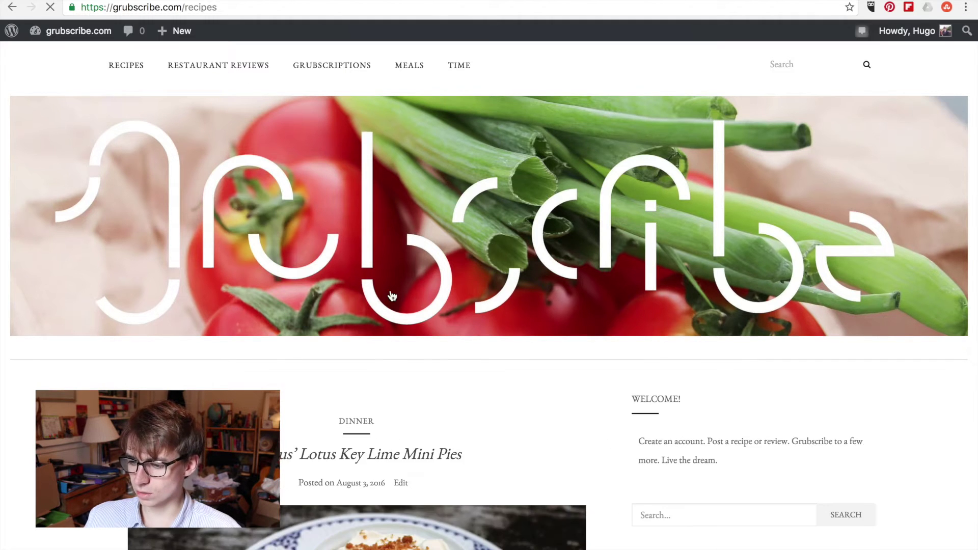
# Step: Find the Spanish Tomato Bread recipe on the Recipes page and open it
pyautogui.scroll(-10, 391, 293)
pyautogui.scroll(-5, 391, 290)
pyautogui.scroll(-8, 391, 290)
pyautogui.scroll(3, 391, 290)
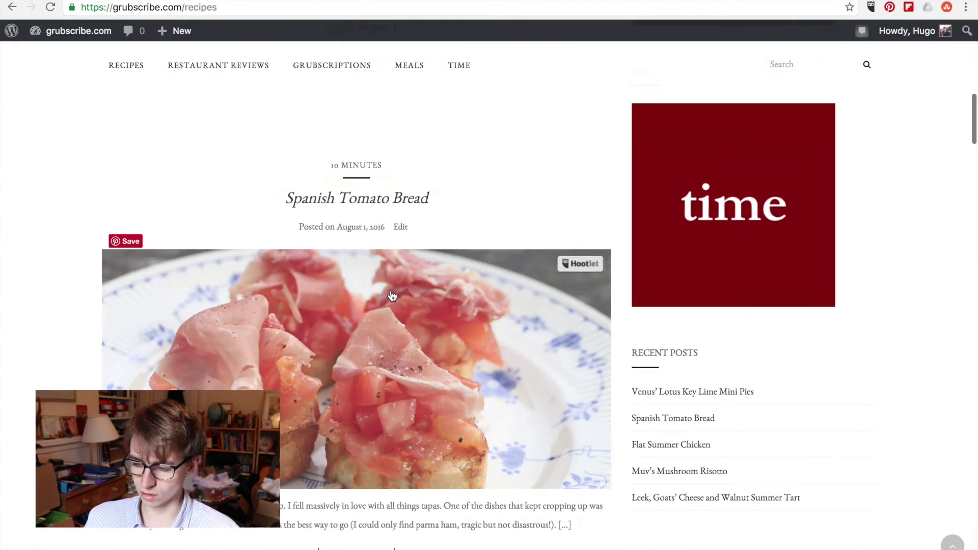
pyautogui.scroll(-12, 392, 295)
pyautogui.scroll(-7, 392, 295)
pyautogui.scroll(10, 393, 295)
pyautogui.scroll(6, 392, 295)
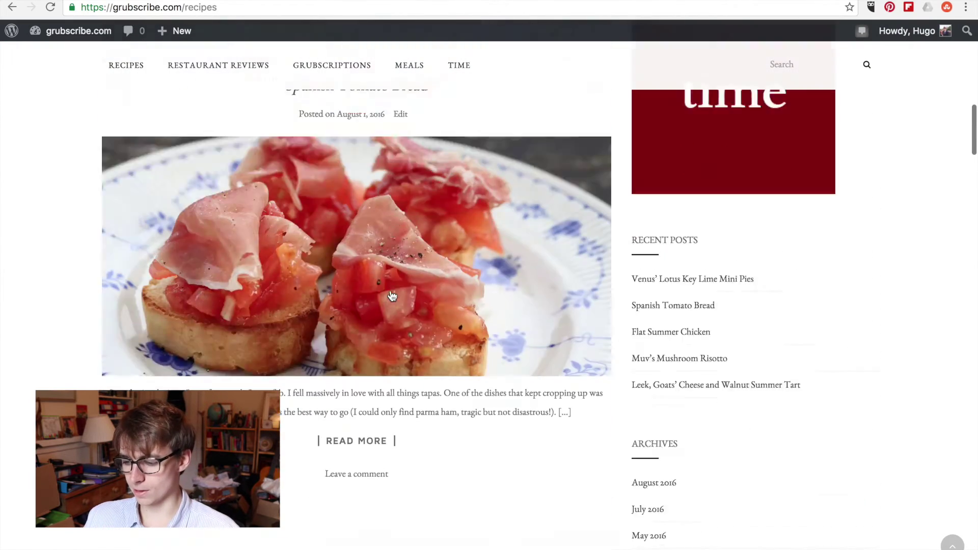
pyautogui.scroll(2, 392, 295)
pyautogui.click(364, 276)
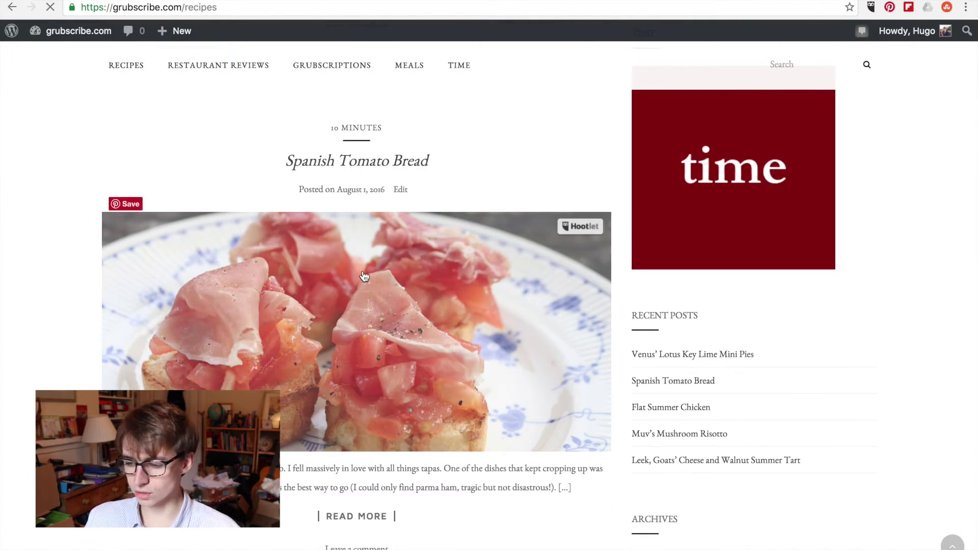
# Step: Add the Spanish Tomato Bread recipe to grubscriptions
pyautogui.scroll(3, 364, 277)
pyautogui.scroll(-6, 365, 276)
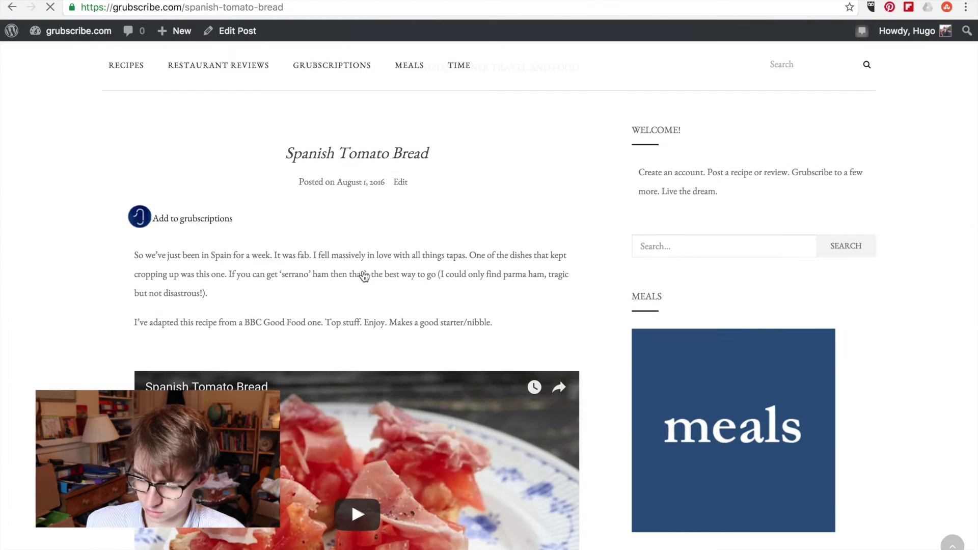
pyautogui.scroll(1, 352, 272)
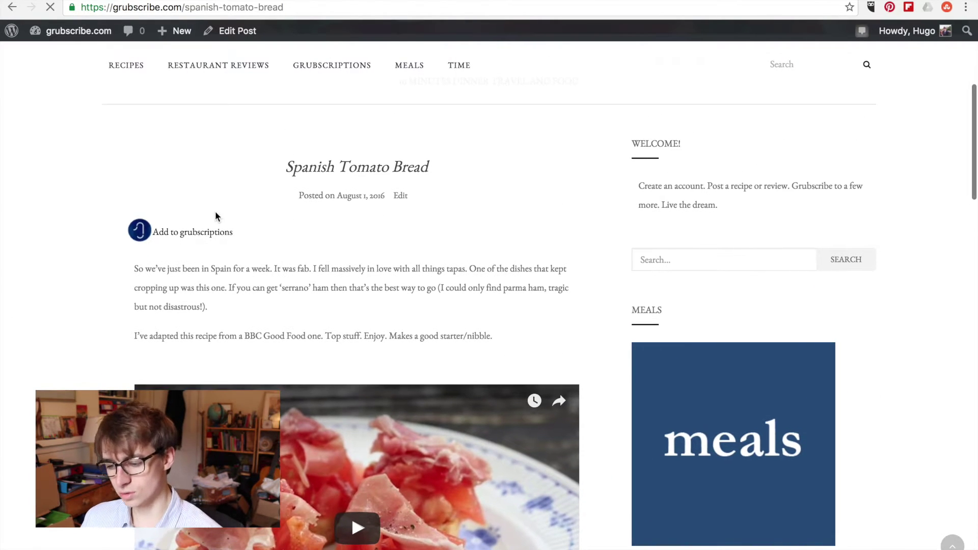
pyautogui.scroll(-2, 204, 209)
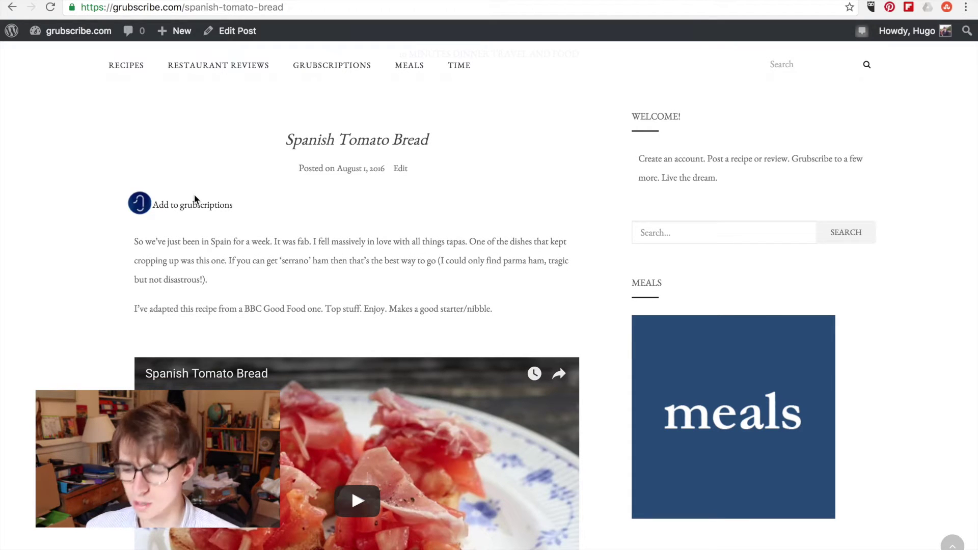
pyautogui.click(194, 201)
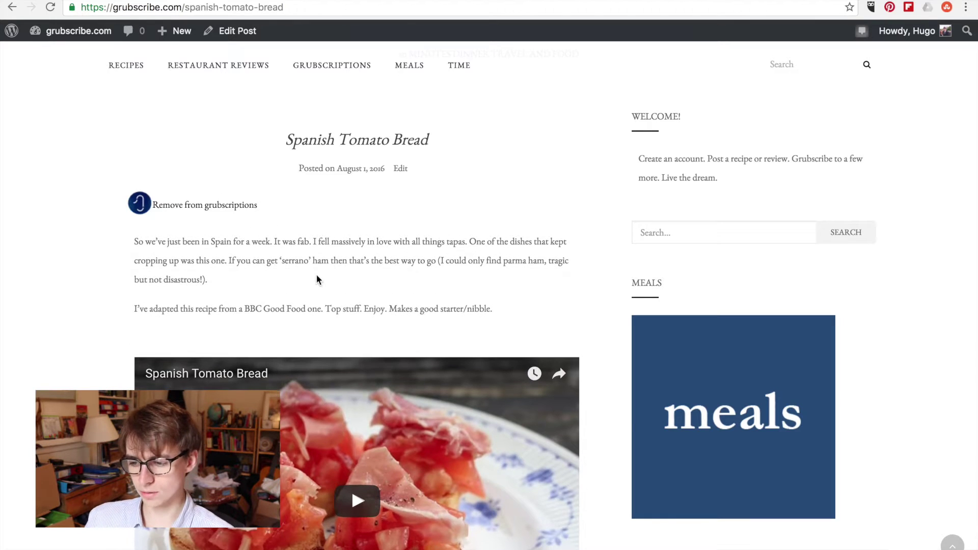
pyautogui.scroll(3, 316, 275)
pyautogui.scroll(3, 316, 279)
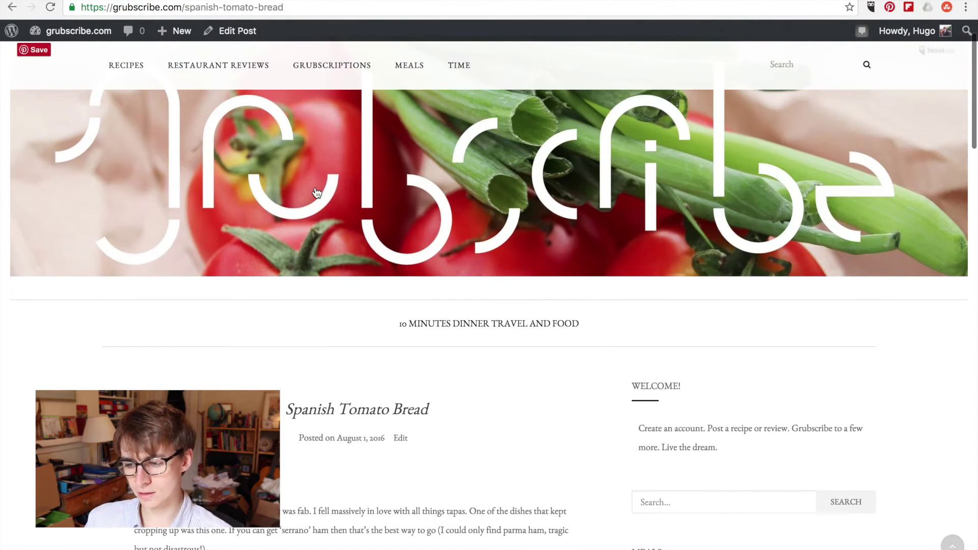
# Step: Reopen the saved Spanish Tomato Bread recipe from the grubscriptions list
pyautogui.click(306, 72)
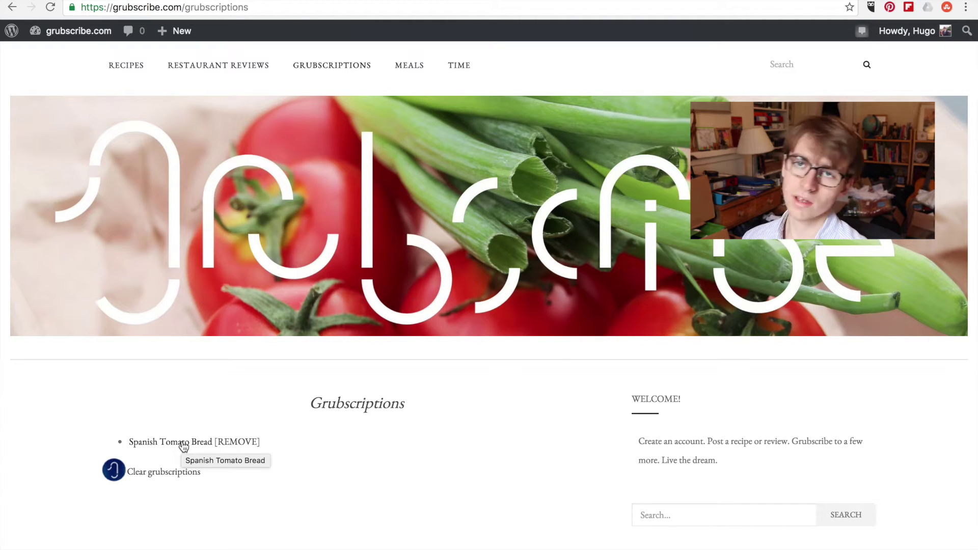
pyautogui.click(183, 447)
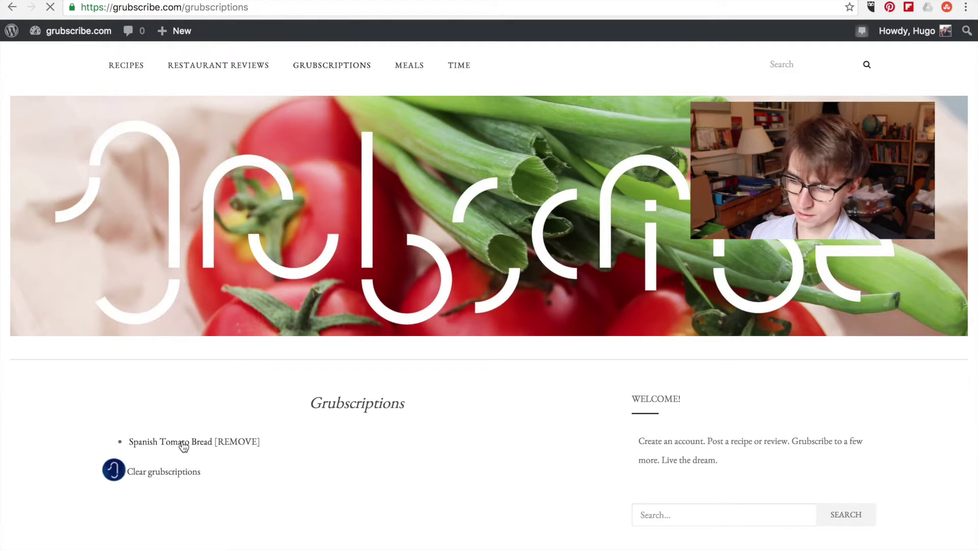
pyautogui.scroll(-6, 182, 445)
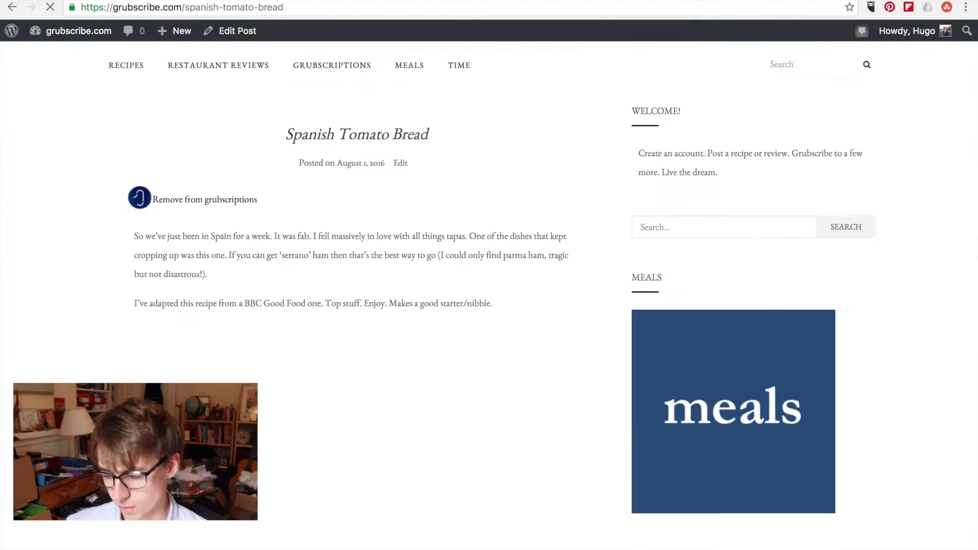
pyautogui.scroll(-5, 183, 446)
pyautogui.scroll(-5, 182, 445)
pyautogui.scroll(-5, 182, 445)
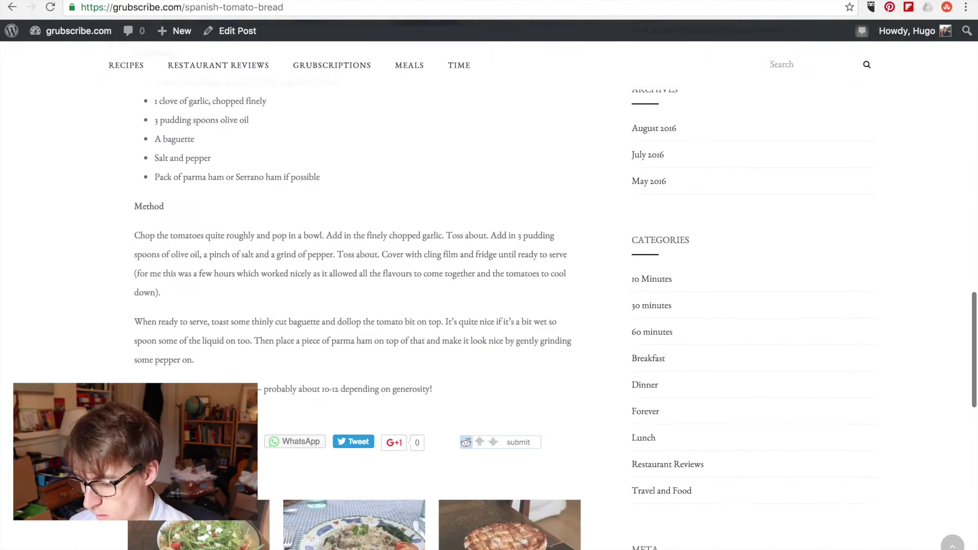
pyautogui.scroll(-5, 182, 445)
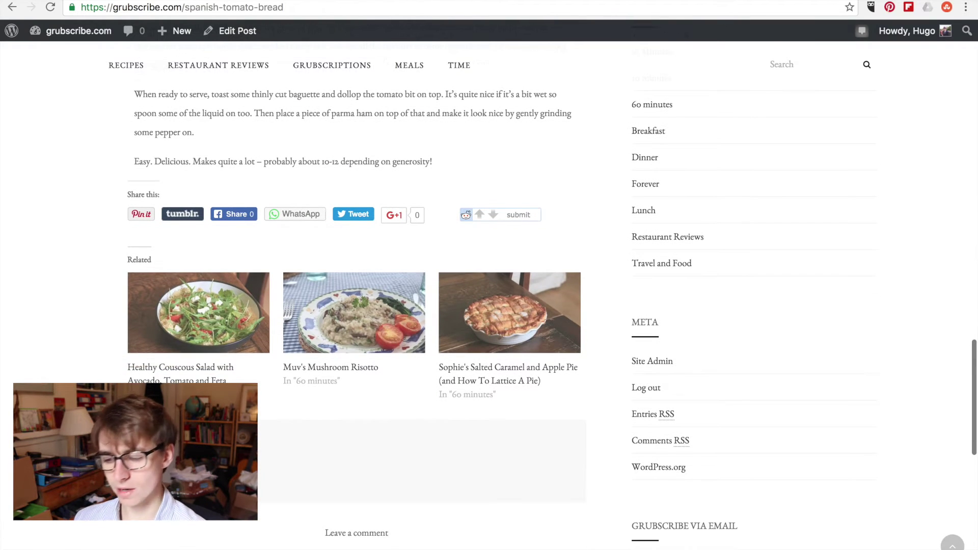
pyautogui.scroll(-2, 368, 345)
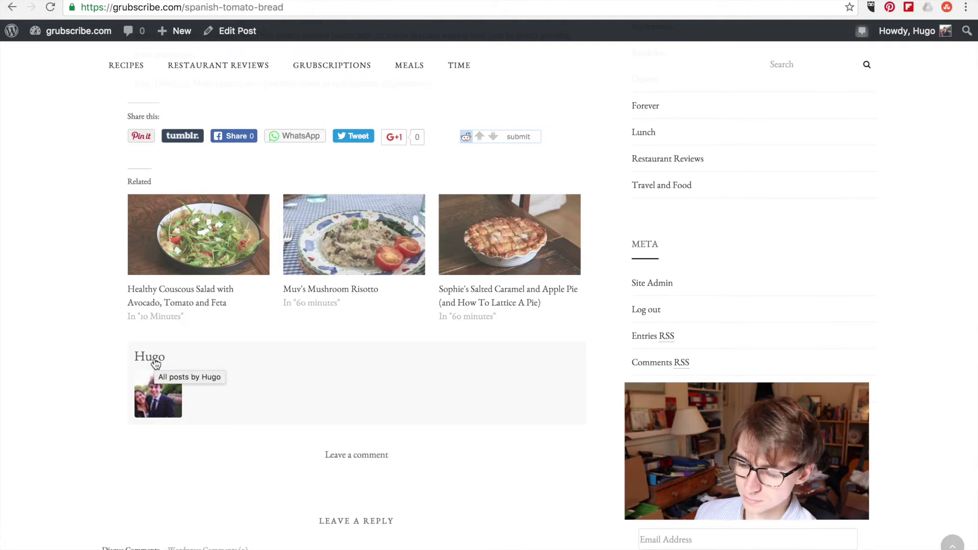
# Step: Browse all posts by the recipe's author
pyautogui.click(156, 363)
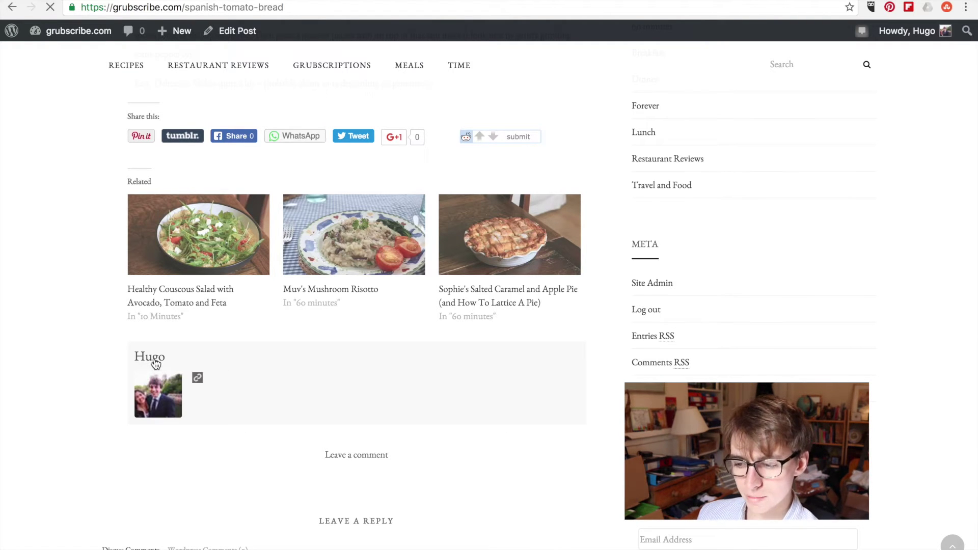
pyautogui.scroll(-4, 156, 363)
pyautogui.scroll(-3, 155, 363)
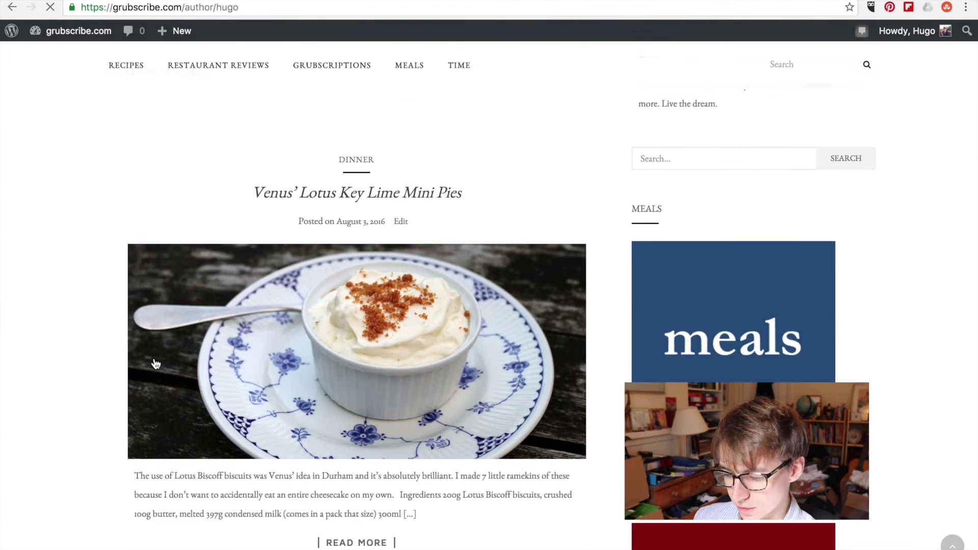
pyautogui.scroll(-4, 155, 363)
pyautogui.hscroll(-5, 314, 313)
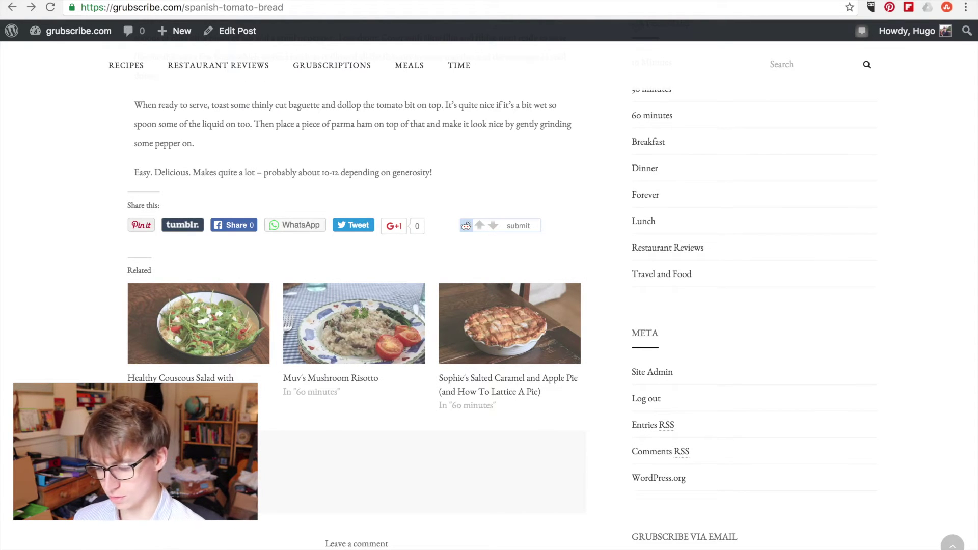
pyautogui.scroll(4, 405, 464)
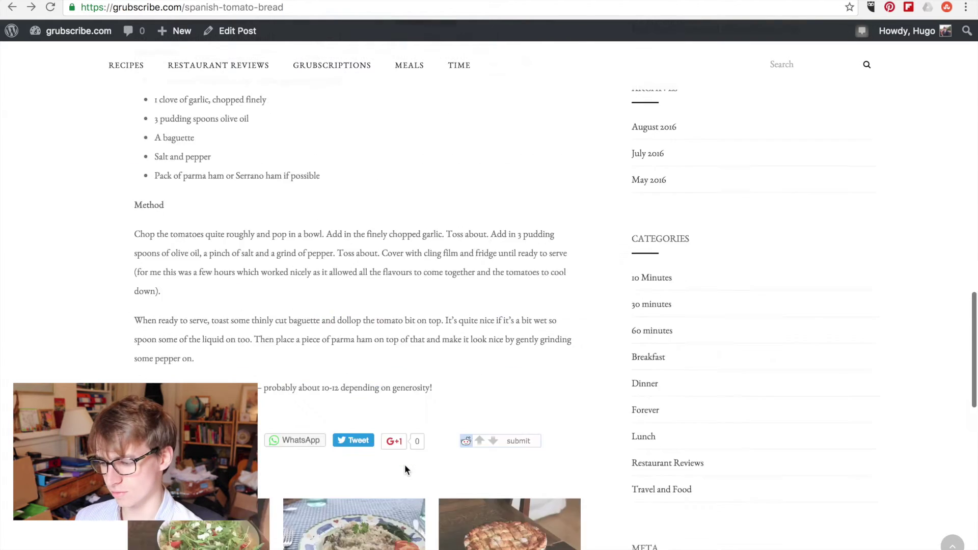
pyautogui.scroll(10, 405, 463)
pyautogui.scroll(5, 405, 463)
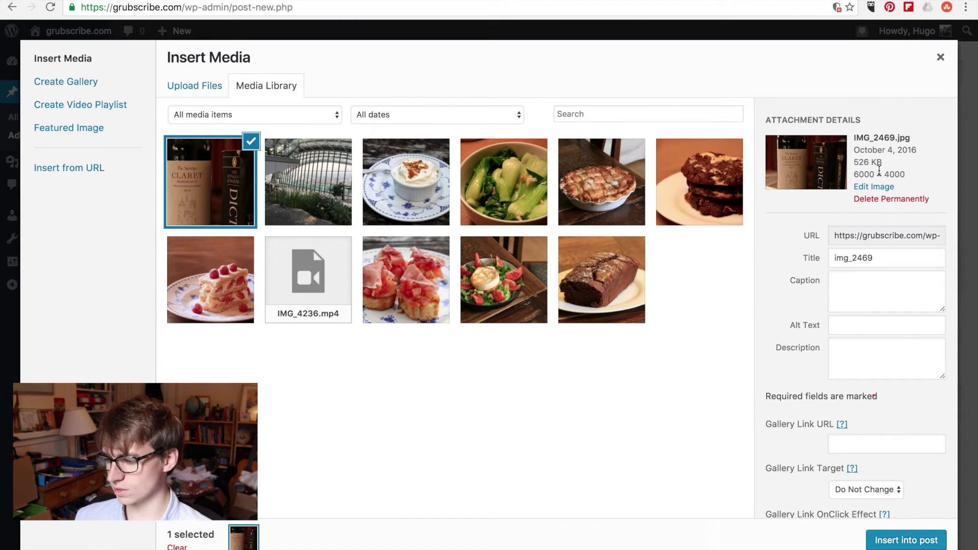
# Step: Insert the claret bottle photo into the Test post at Full Size
pyautogui.scroll(-2, 909, 180)
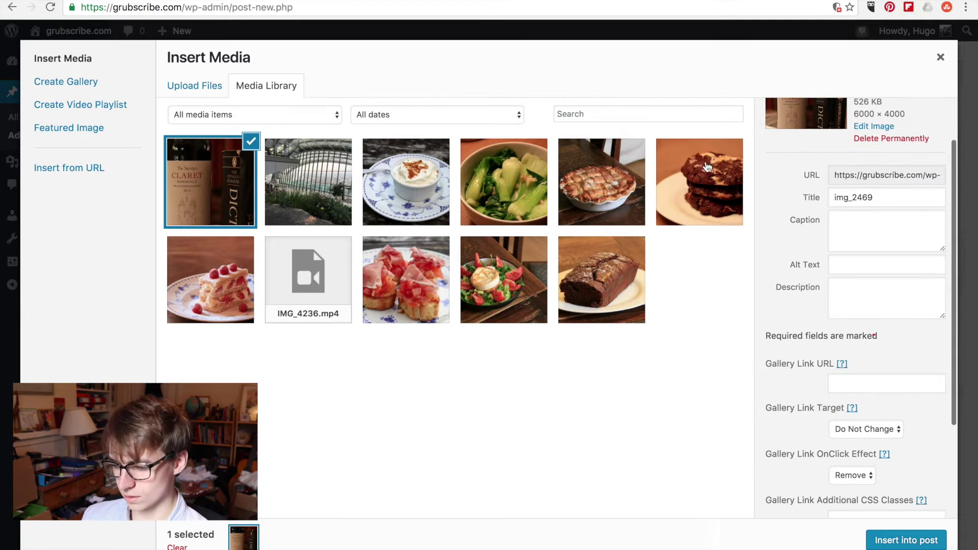
pyautogui.scroll(-4, 862, 349)
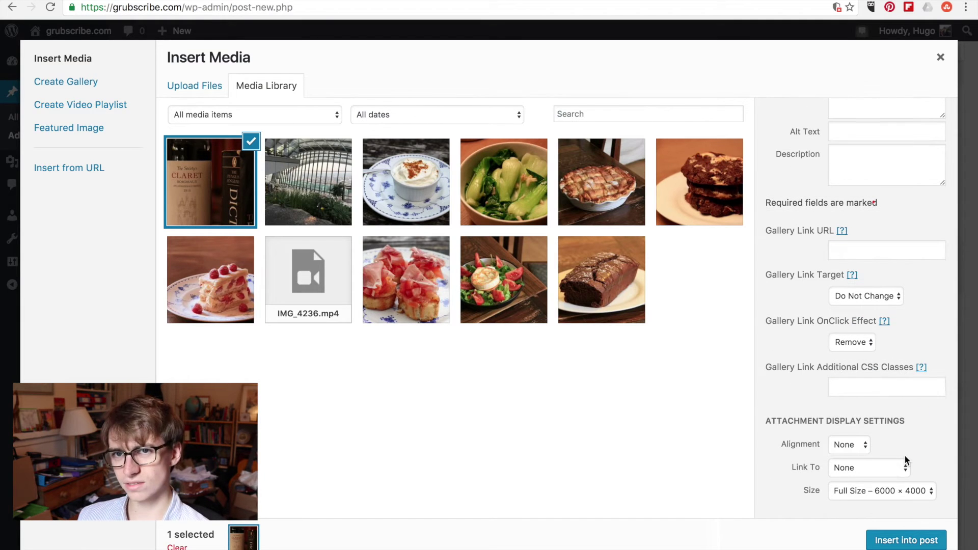
pyautogui.click(893, 491)
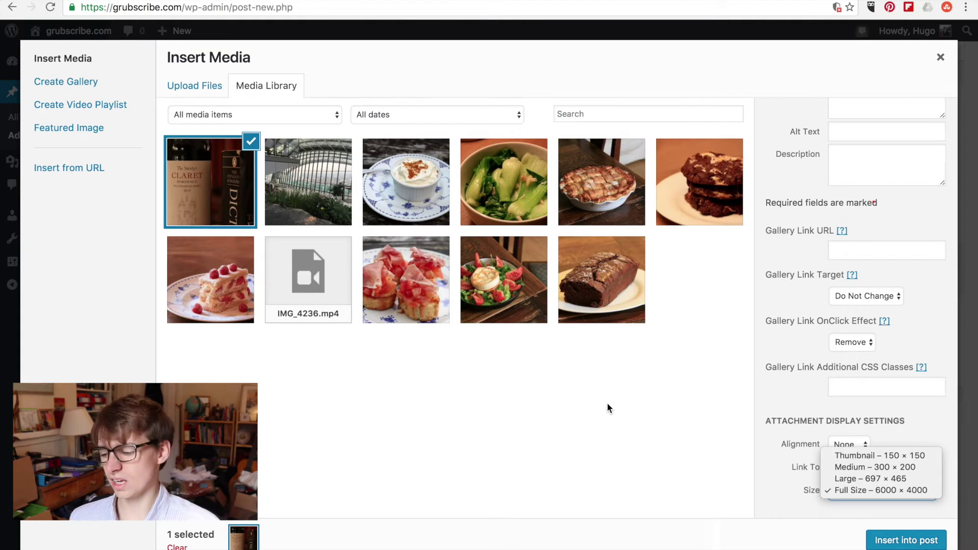
pyautogui.click(698, 423)
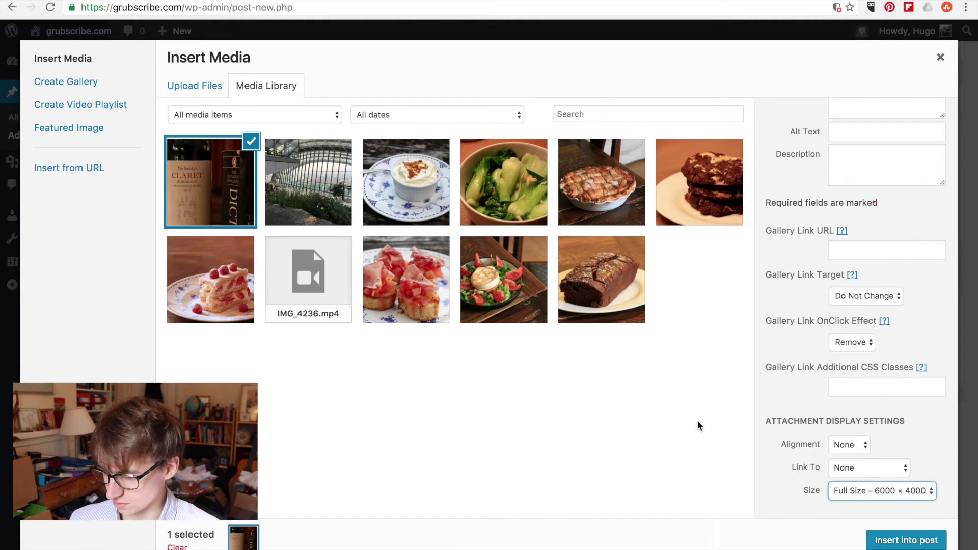
pyautogui.click(900, 540)
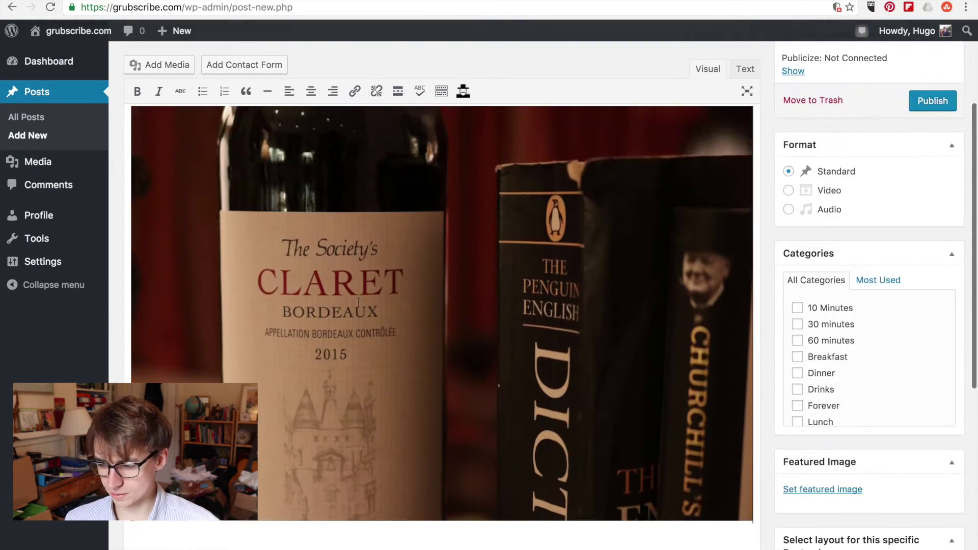
# Step: Add 'I really like this wine.' below the photo and begin a new paragraph
pyautogui.scroll(-5, 272, 180)
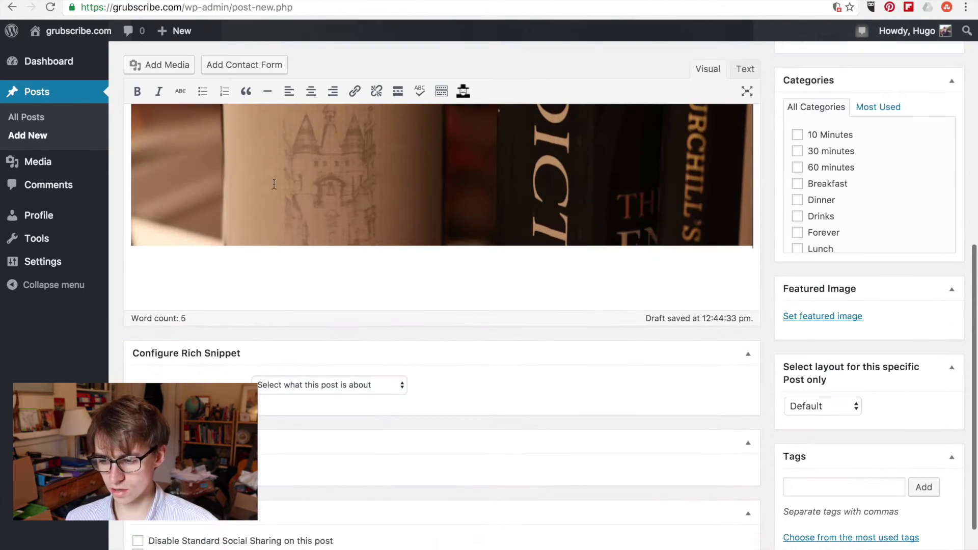
pyautogui.write('This')
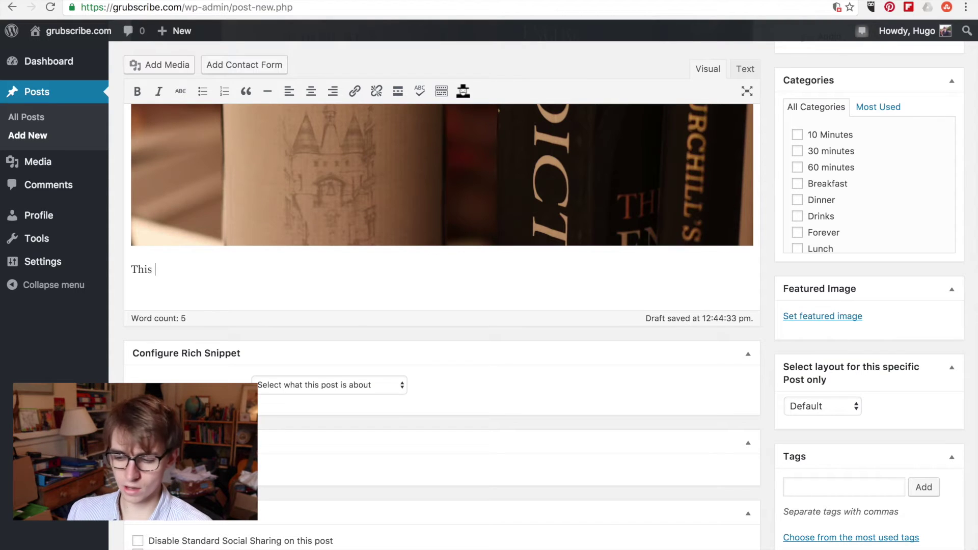
pyautogui.write('y like t')
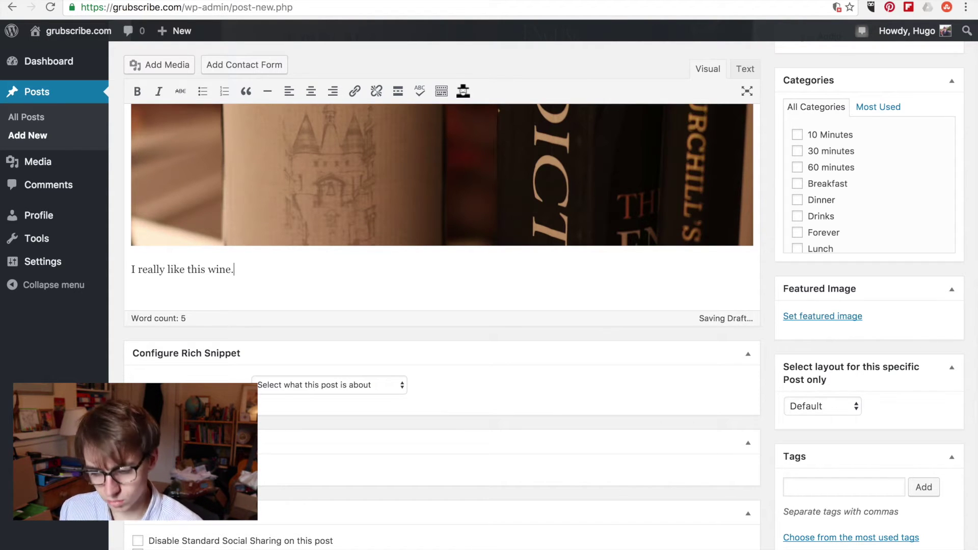
pyautogui.press('Return')
pyautogui.press('Return')
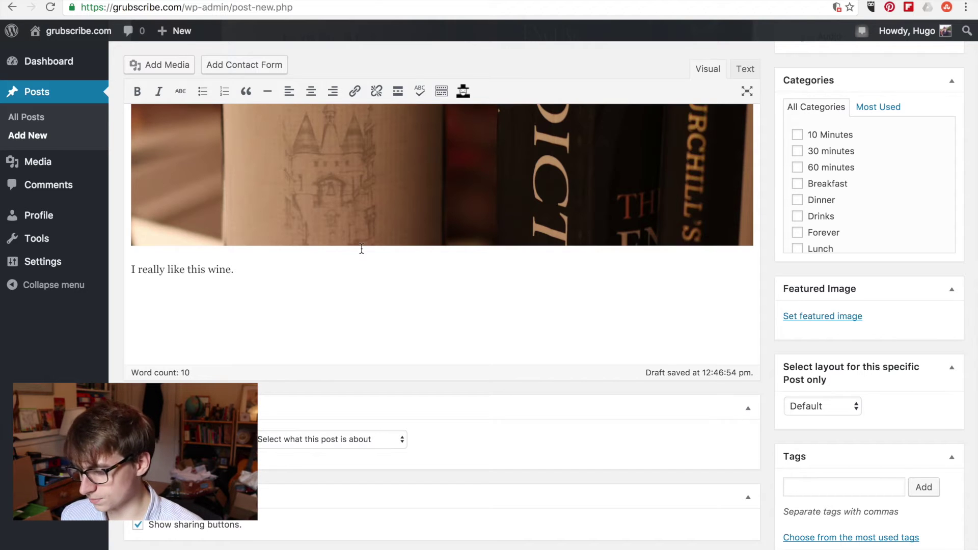
# Step: Open the Instagram profile's claret bottle post and move to the next post
pyautogui.hotkey('ctrl', 't')
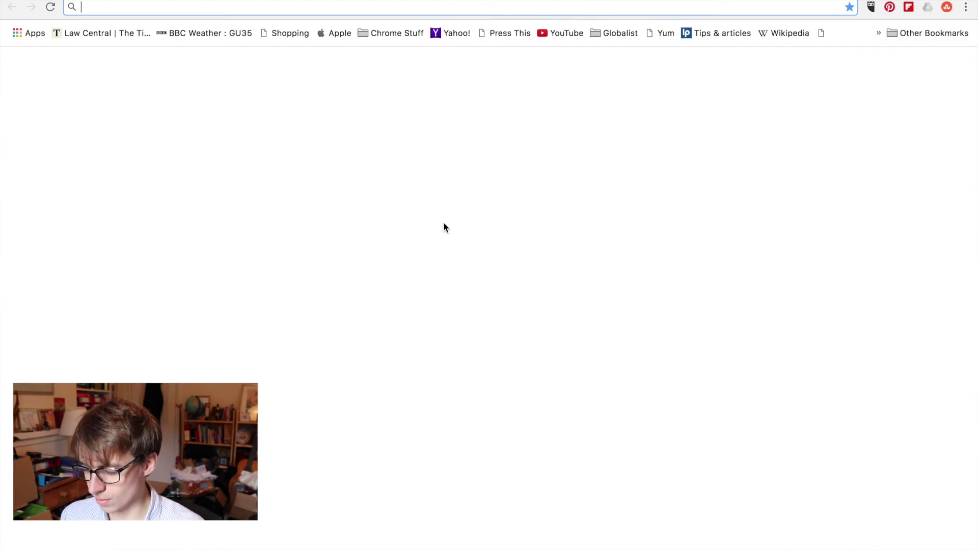
pyautogui.write('instagram.com/')
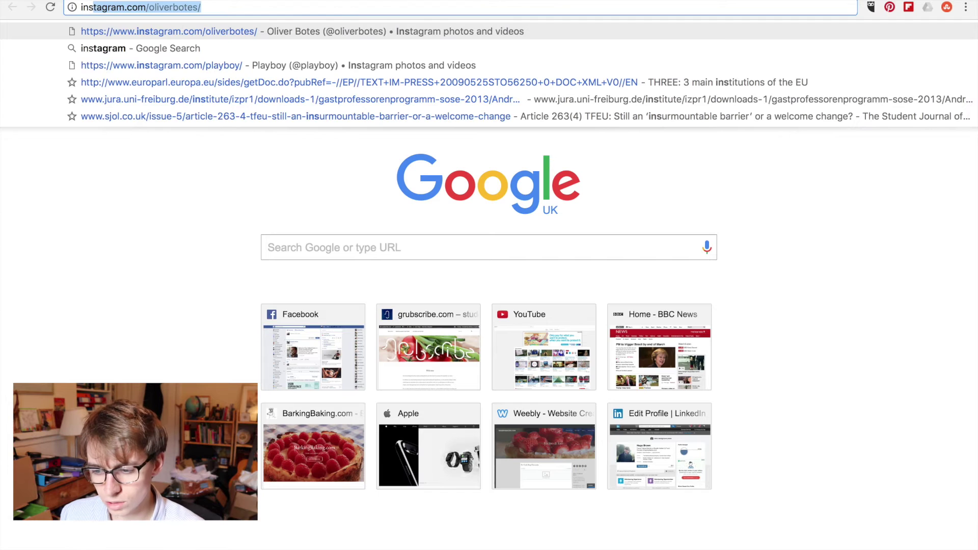
pyautogui.press('Down')
pyautogui.press('Down')
pyautogui.press('Return')
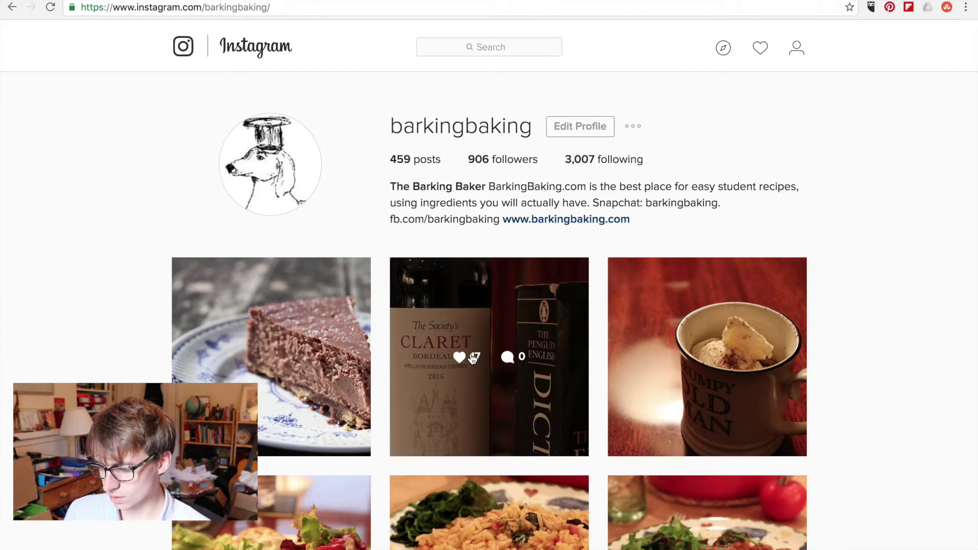
pyautogui.click(462, 321)
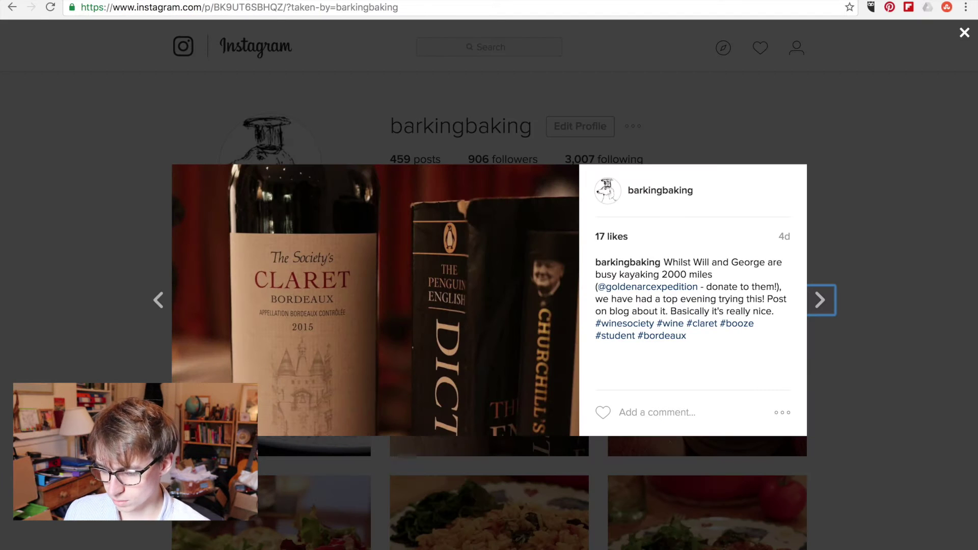
pyautogui.press('Right')
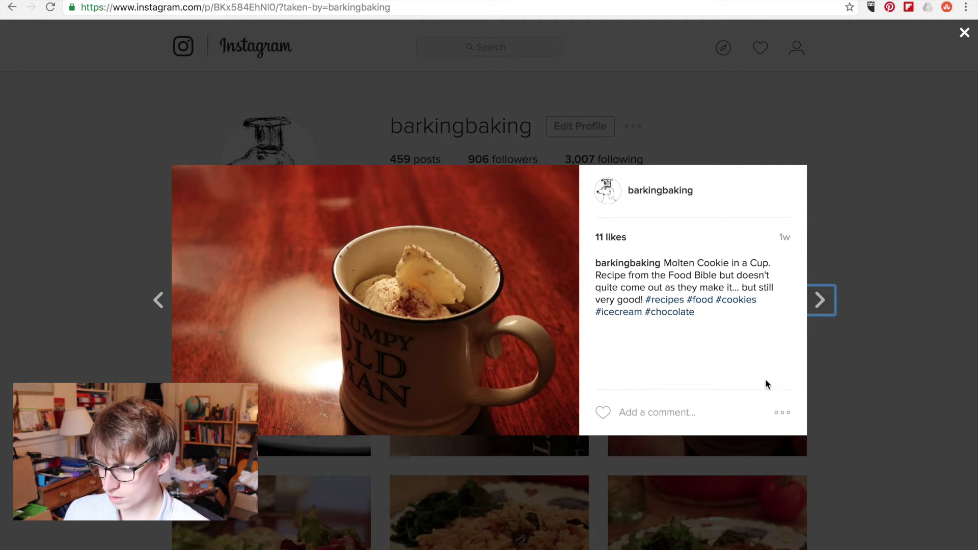
# Step: Generate and copy the Moroccan Meatballs post's embed code
pyautogui.click(784, 413)
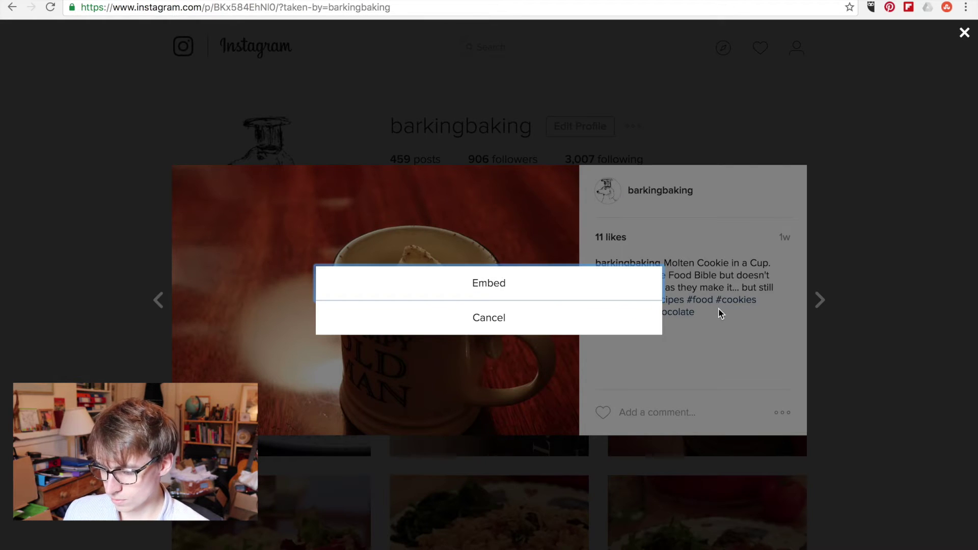
pyautogui.click(740, 355)
pyautogui.click(772, 414)
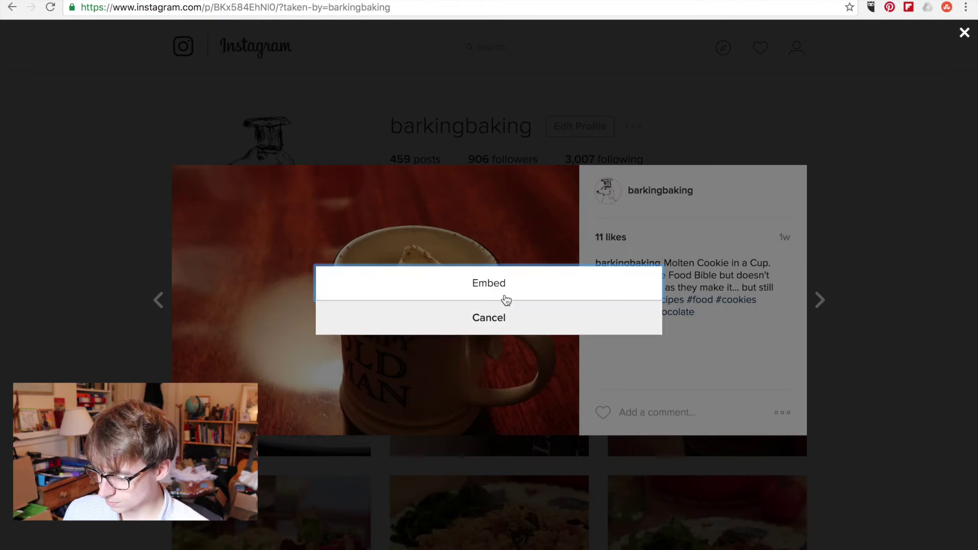
pyautogui.click(503, 294)
pyautogui.click(512, 263)
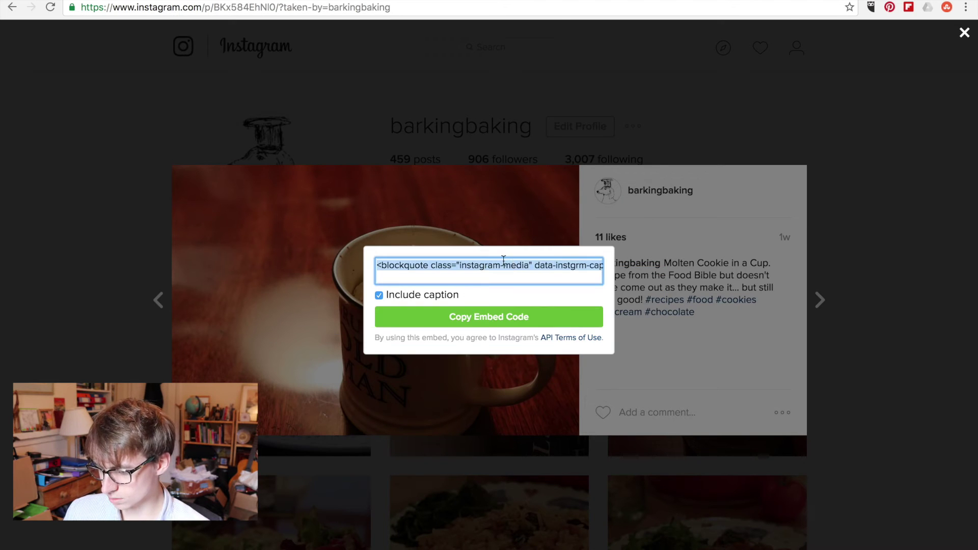
pyautogui.hscroll(5, 478, 263)
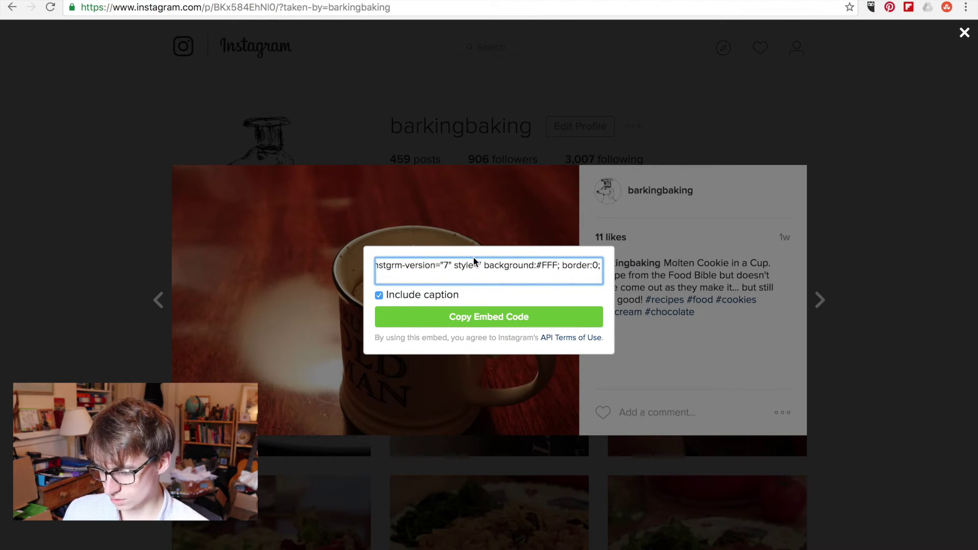
pyautogui.press('Right')
pyautogui.press('Right')
pyautogui.hotkey('ctrl', 'a')
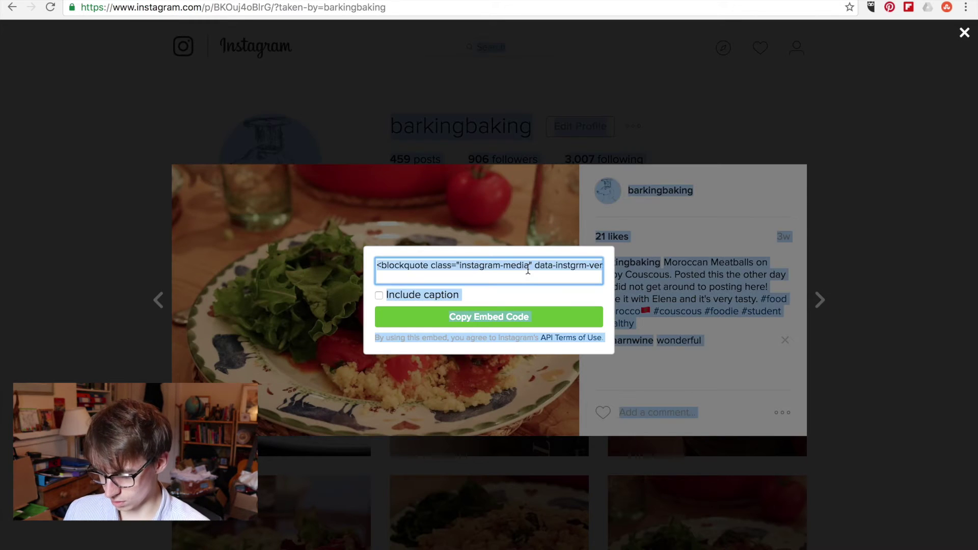
pyautogui.hotkey('ctrl', 'c')
# Step: Paste the embed code into a new tab's address bar and select the post URL
pyautogui.hotkey('ctrl', 't')
pyautogui.hotkey('ctrl', 'v')
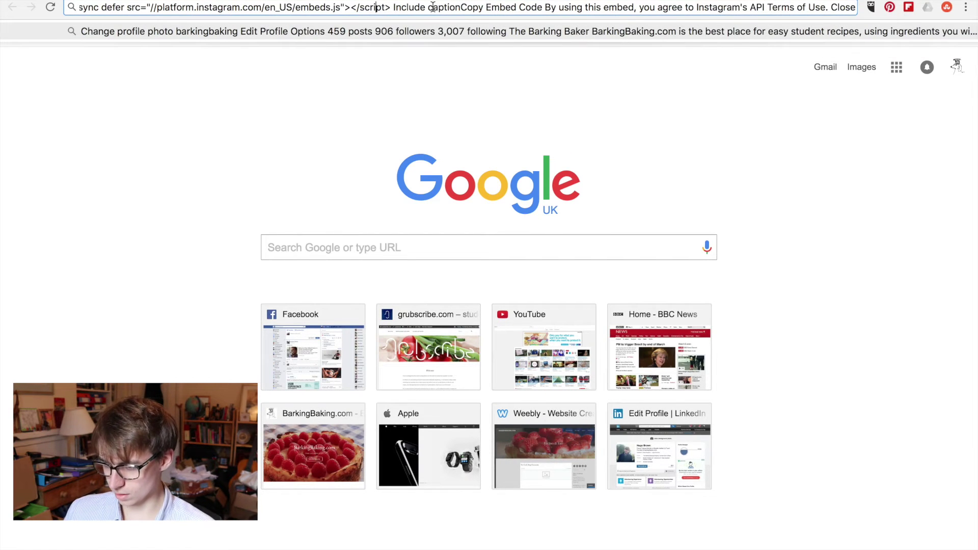
pyautogui.hotkey('alt', 'Left')
pyautogui.hotkey('alt', 'Left')
pyautogui.hotkey('alt', 'Left')
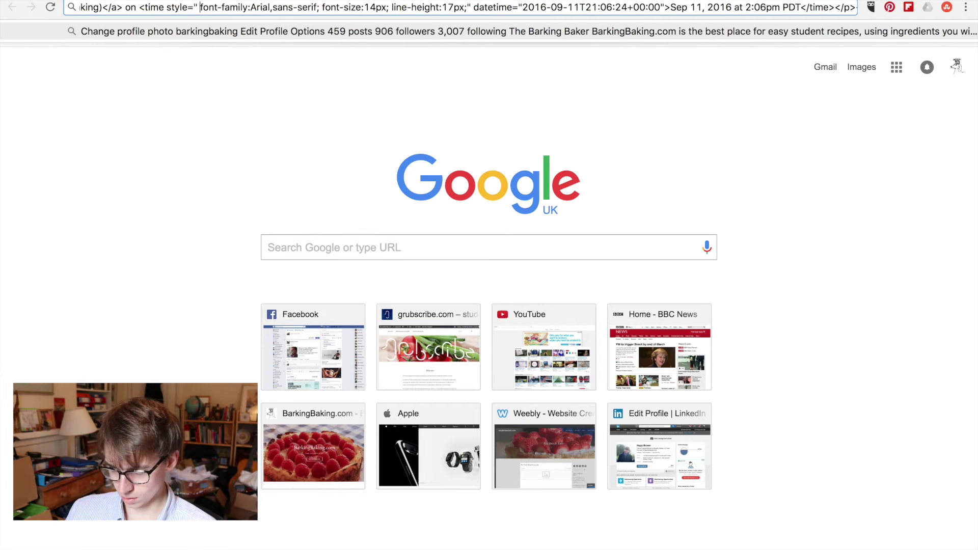
pyautogui.hotkey('alt', 'Left')
pyautogui.hotkey('alt', 'Left')
pyautogui.hotkey('alt', 'Left')
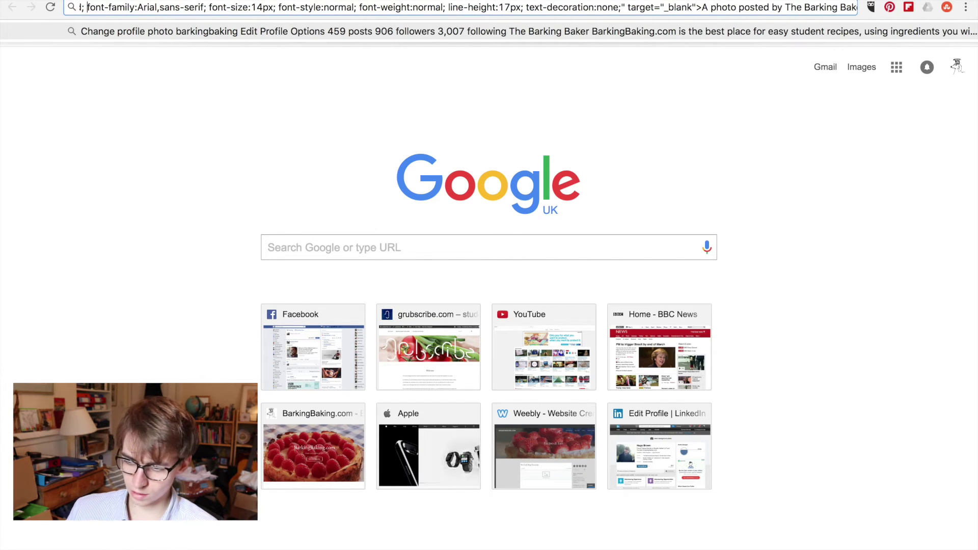
pyautogui.hotkey('alt', 'Left')
pyautogui.hotkey('alt', 'Left')
pyautogui.hotkey('alt', 'Left')
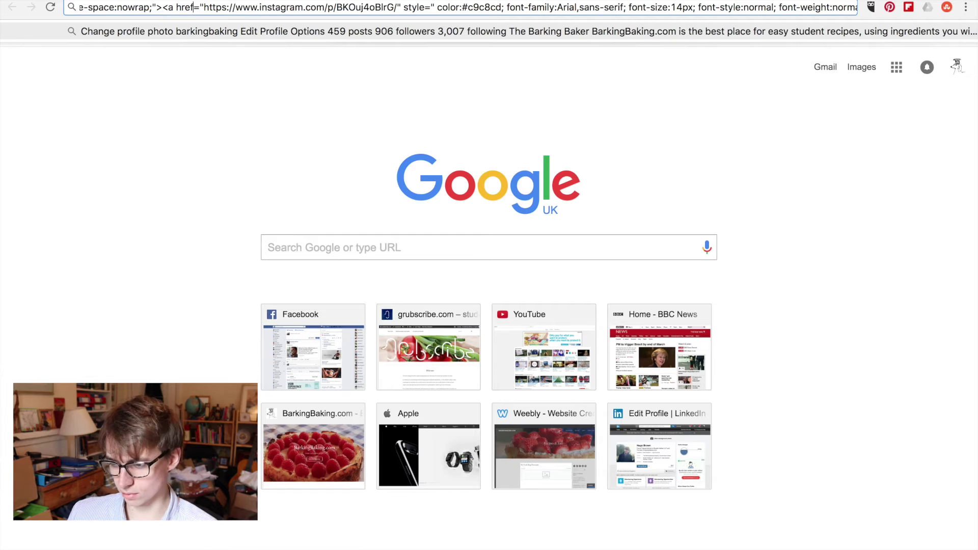
pyautogui.hotkey('alt', 'shift', 'Right')
pyautogui.hotkey('alt', 'shift', 'Right')
pyautogui.hotkey('alt', 'shift', 'Right')
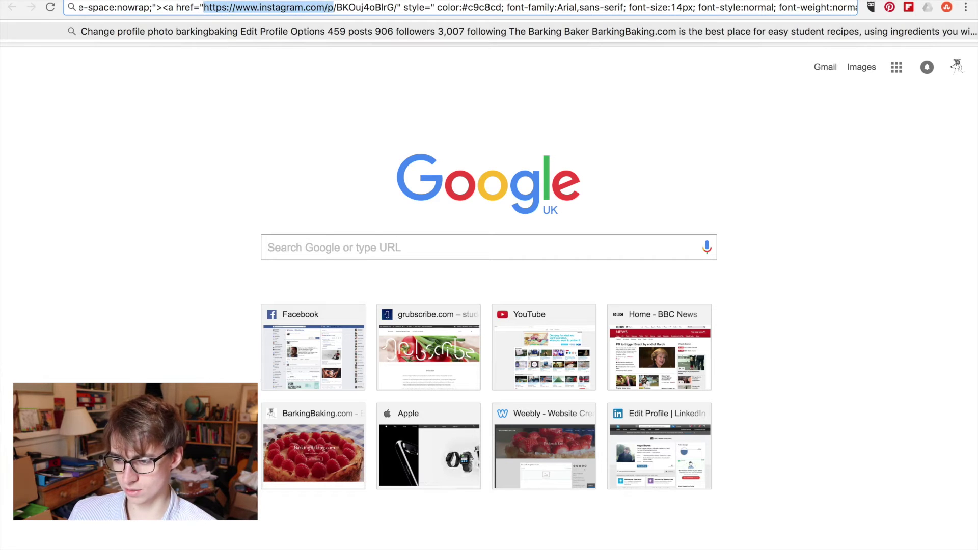
pyautogui.hotkey('alt', 'shift', 'Right')
pyautogui.hotkey('alt', 'shift', 'Right')
pyautogui.hotkey('alt', 'shift', 'Left')
pyautogui.hotkey('alt', 'shift', 'Left')
pyautogui.hotkey('alt', 'shift', 'Right')
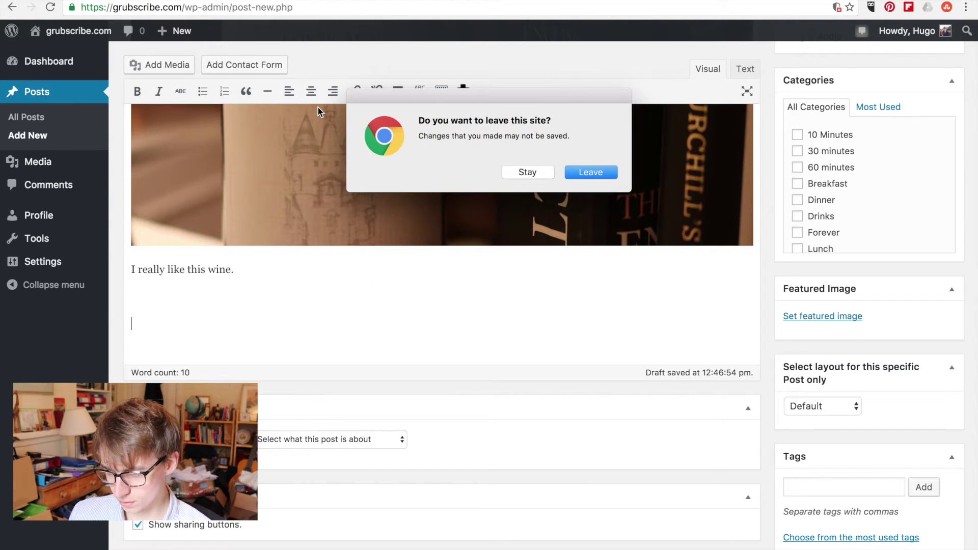
# Step: Paste the Instagram post link below the wine line so it embeds in the draft
pyautogui.click(317, 107)
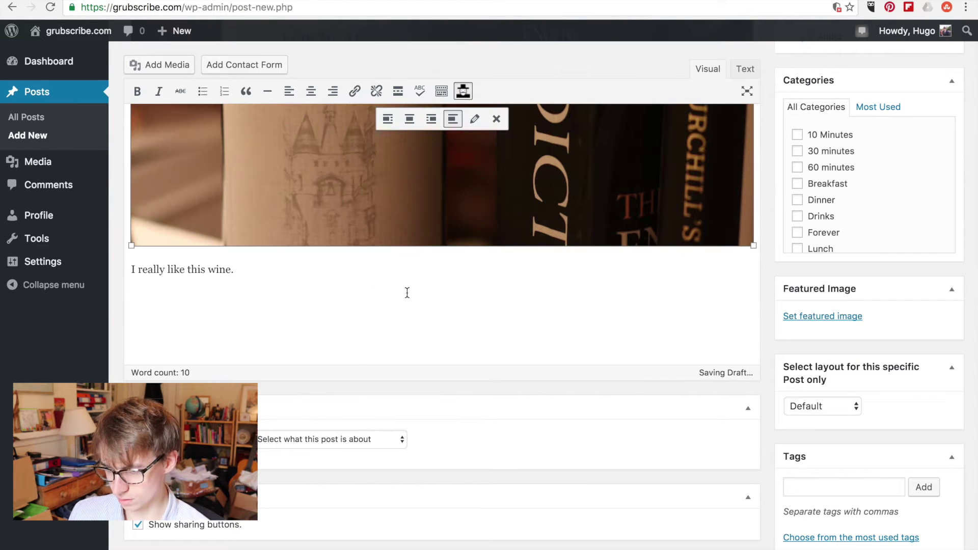
pyautogui.click(293, 293)
pyautogui.hotkey('ctrl', 'v')
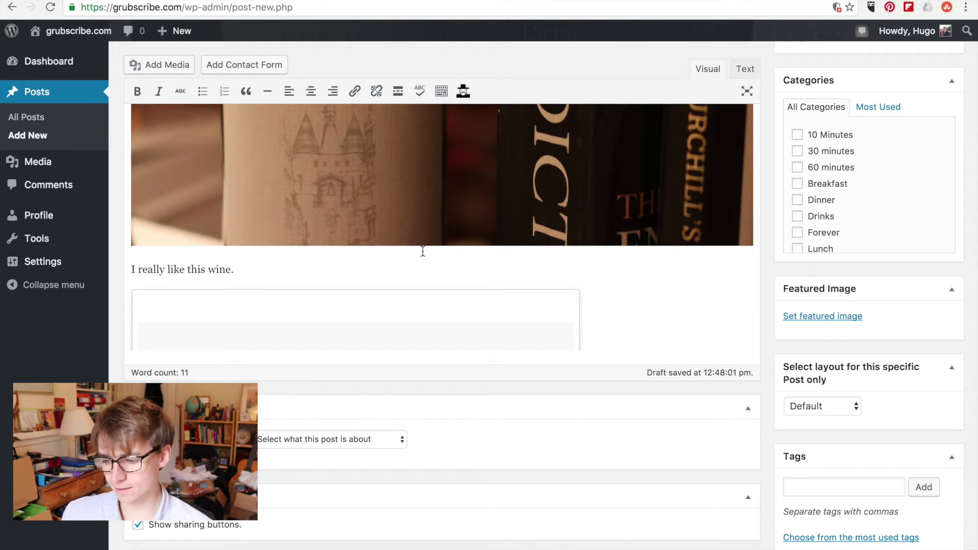
pyautogui.scroll(-3, 422, 255)
pyautogui.scroll(4, 486, 132)
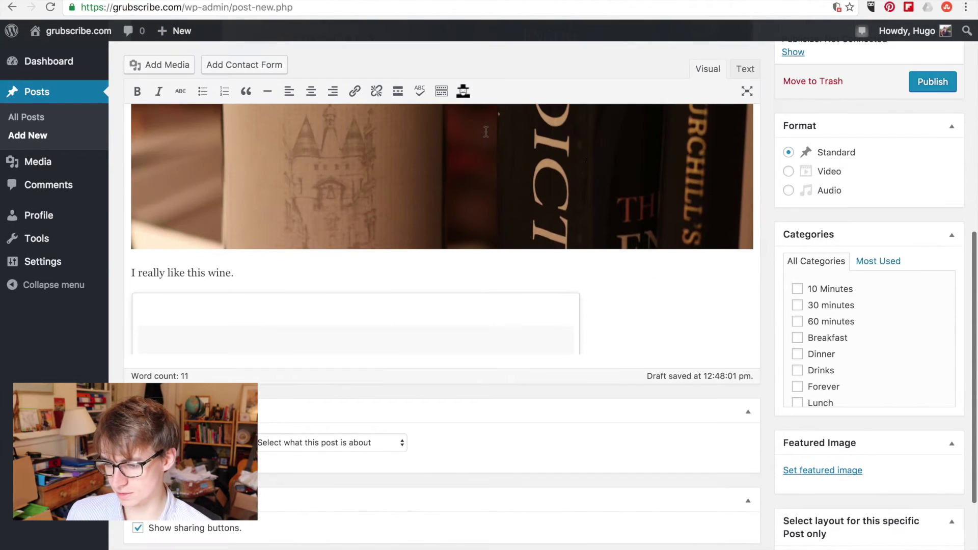
pyautogui.scroll(-2, 564, 309)
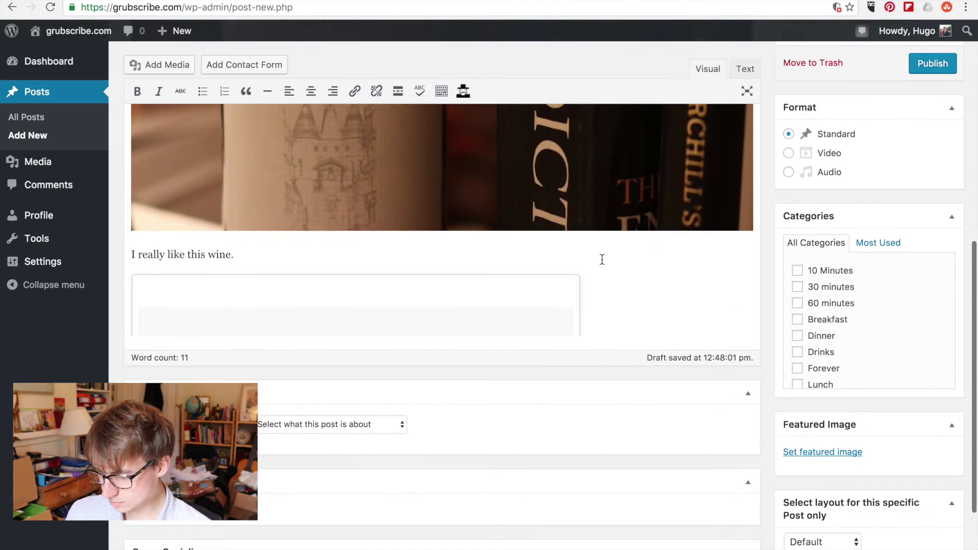
pyautogui.scroll(3, 517, 226)
pyautogui.scroll(3, 516, 227)
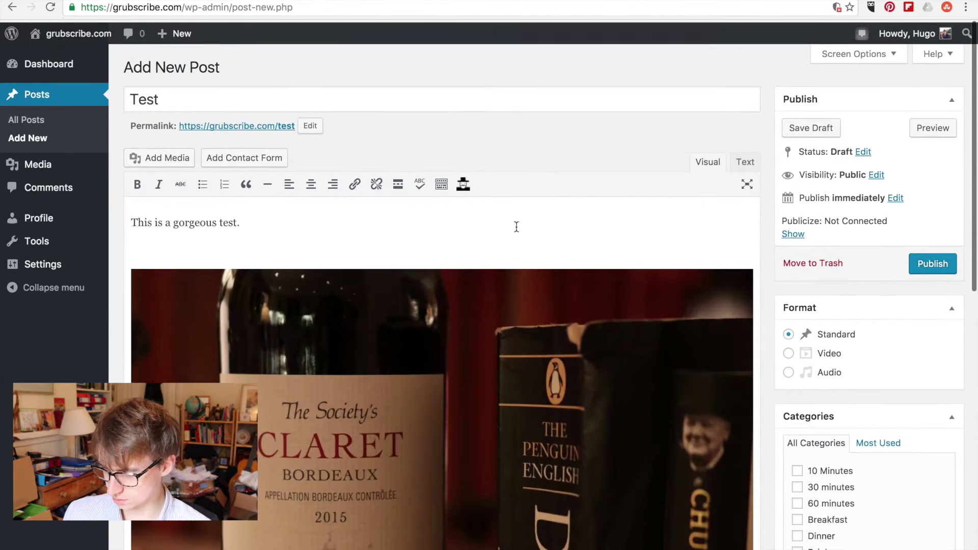
pyautogui.scroll(-5, 517, 230)
pyautogui.scroll(-1, 517, 232)
pyautogui.scroll(5, 669, 292)
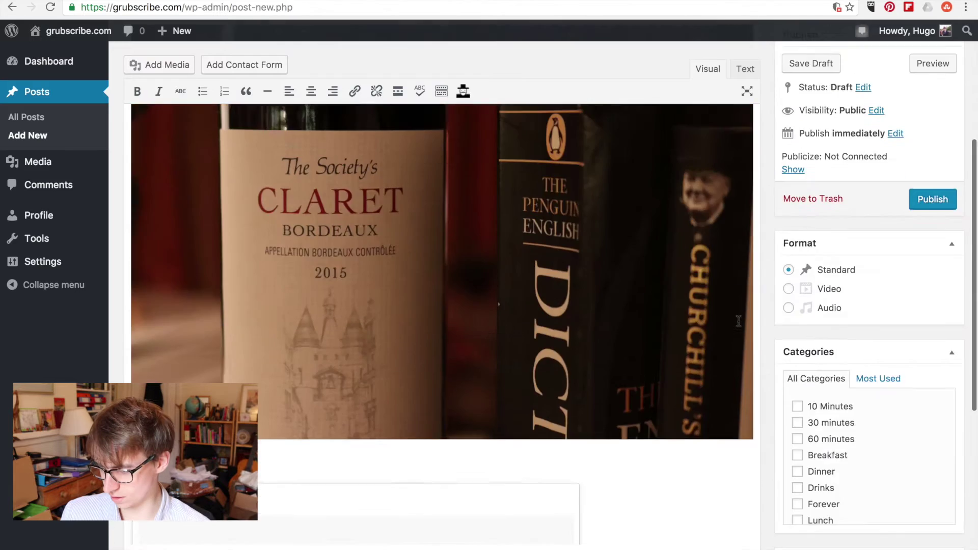
pyautogui.scroll(5, 825, 285)
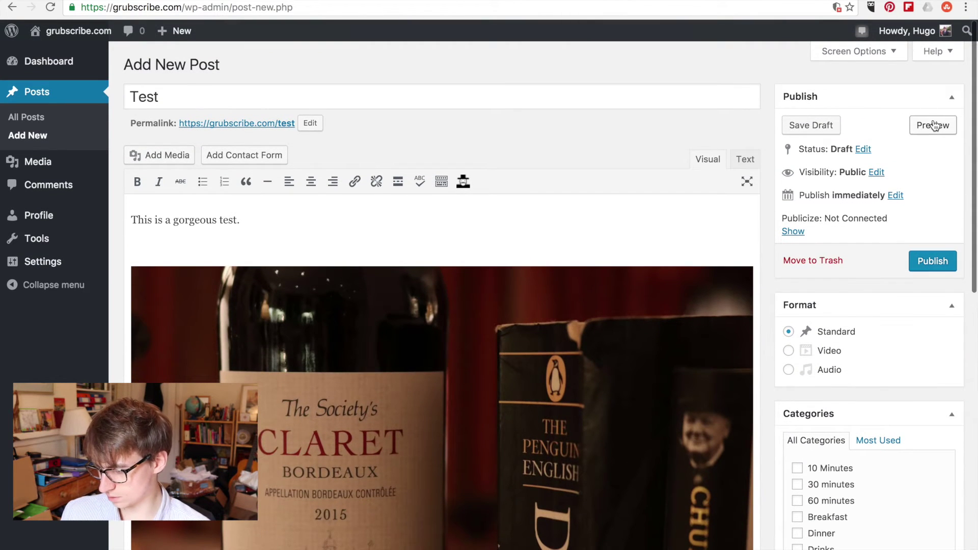
# Step: Preview the Test post on grubscribe.com to check the Moroccan Meatballs Instagram embed
pyautogui.click(934, 125)
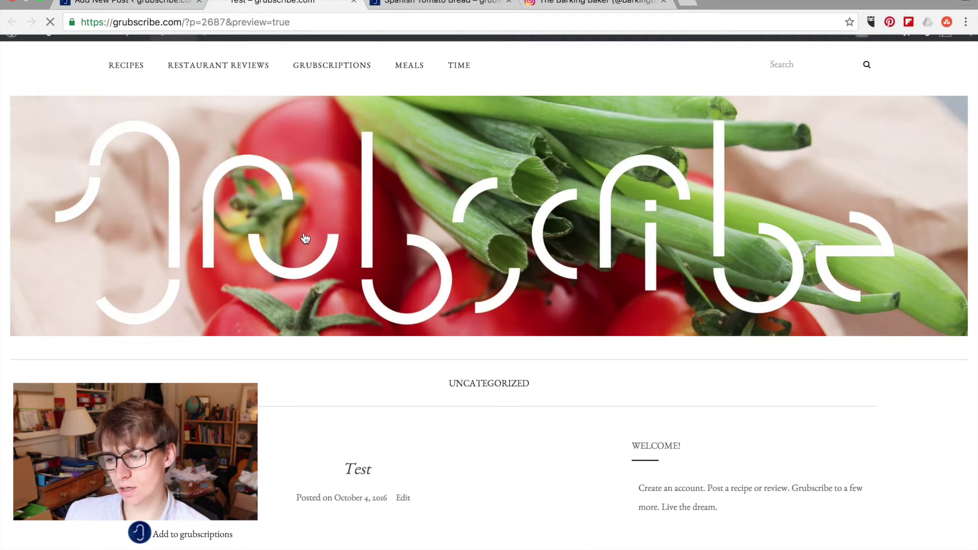
pyautogui.scroll(-7, 305, 239)
pyautogui.scroll(-1, 303, 225)
pyautogui.scroll(-1, 288, 155)
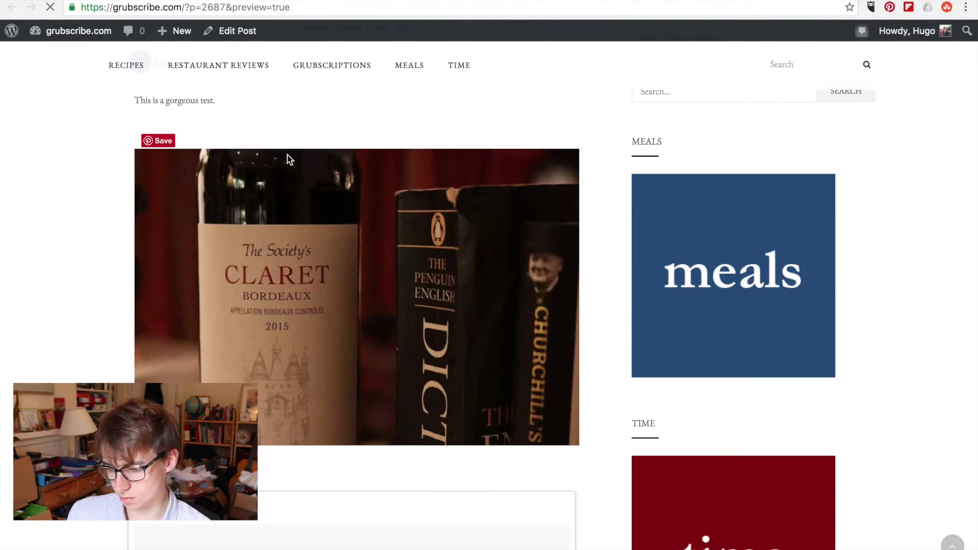
pyautogui.scroll(-4, 287, 155)
pyautogui.scroll(-4, 287, 155)
pyautogui.scroll(4, 287, 154)
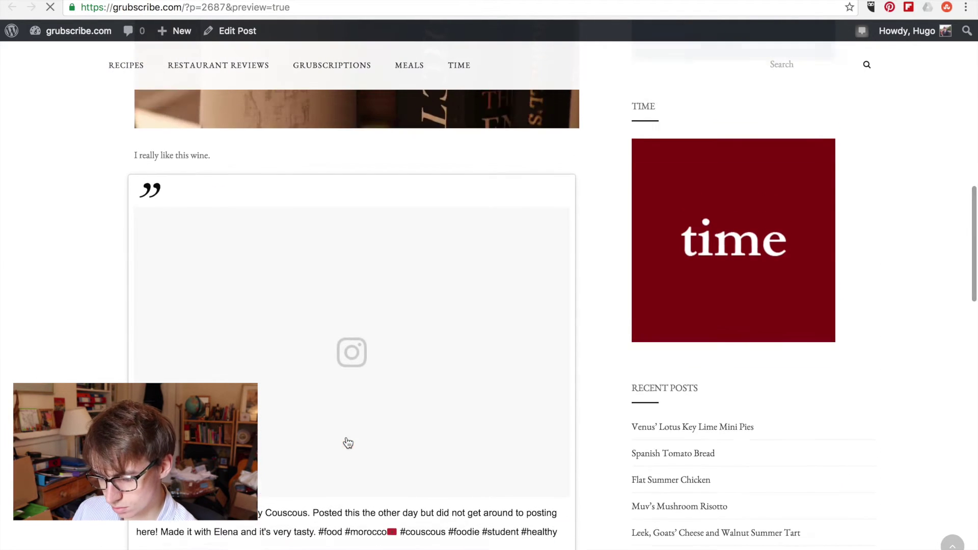
pyautogui.scroll(-1, 348, 442)
pyautogui.scroll(2, 348, 442)
pyautogui.scroll(-1, 348, 442)
pyautogui.scroll(-3, 347, 442)
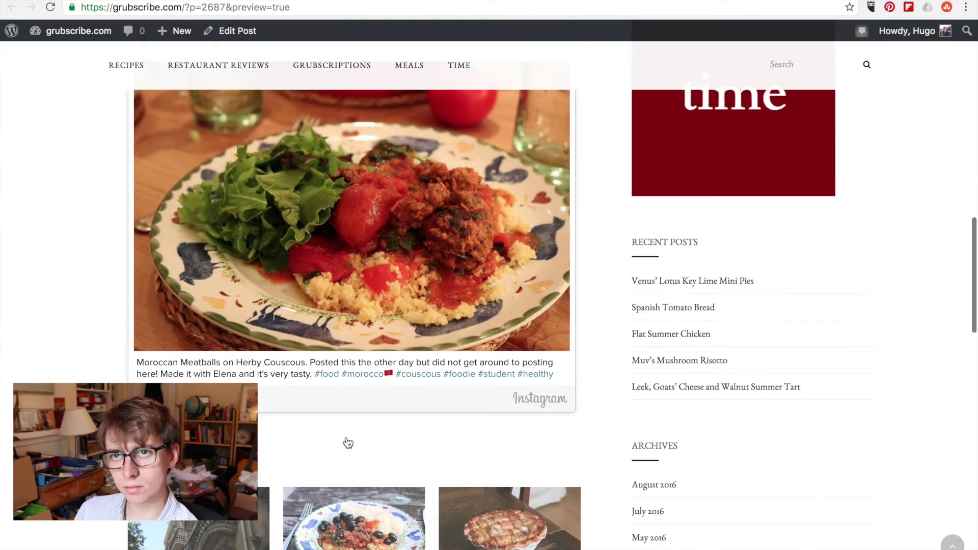
pyautogui.scroll(5, 348, 442)
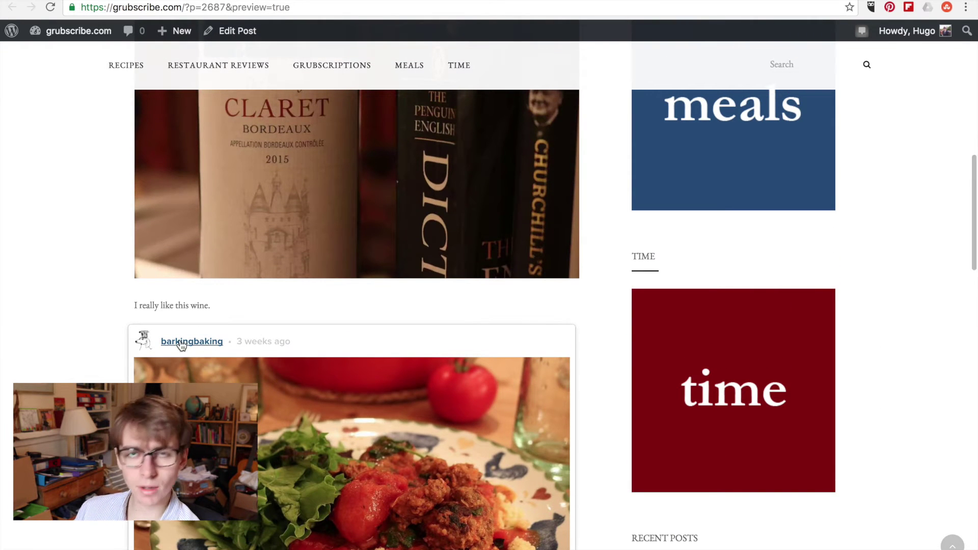
pyautogui.scroll(-6, 182, 345)
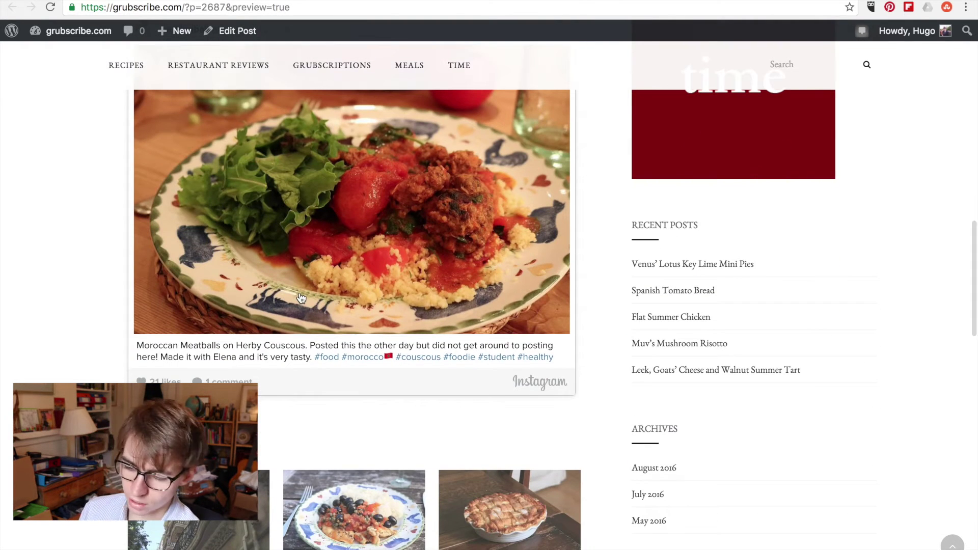
pyautogui.scroll(-3, 301, 297)
pyautogui.scroll(-2, 300, 297)
pyautogui.scroll(-4, 300, 298)
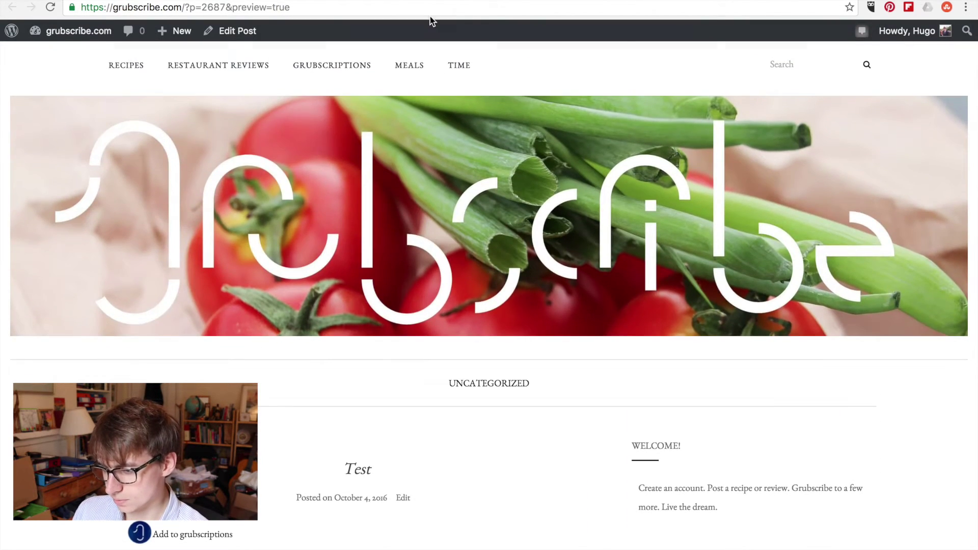
pyautogui.hotkey('ctrl', 'w')
pyautogui.scroll(-2, 565, 269)
# Step: Tick the Drinks category for the Test post in the Categories box
pyautogui.scroll(-3, 565, 268)
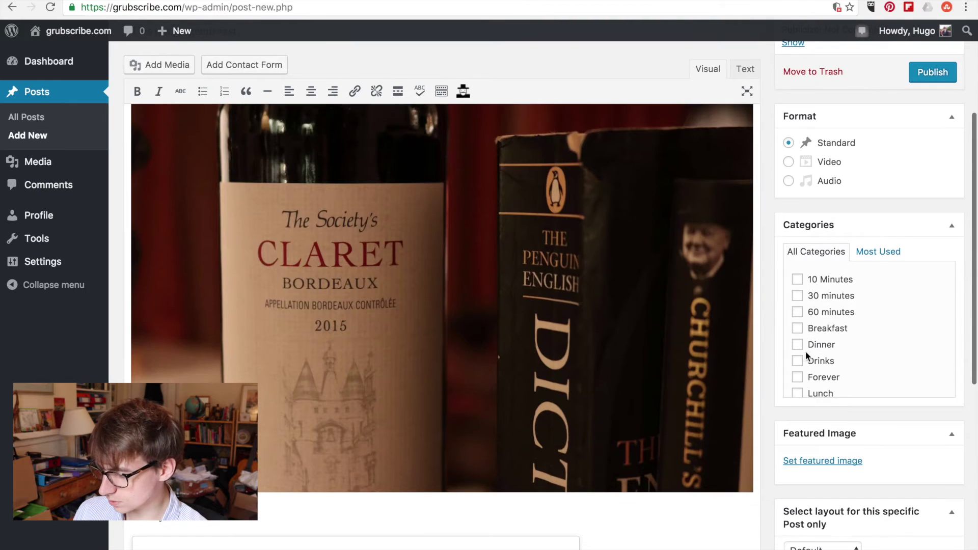
pyautogui.scroll(-5, 411, 338)
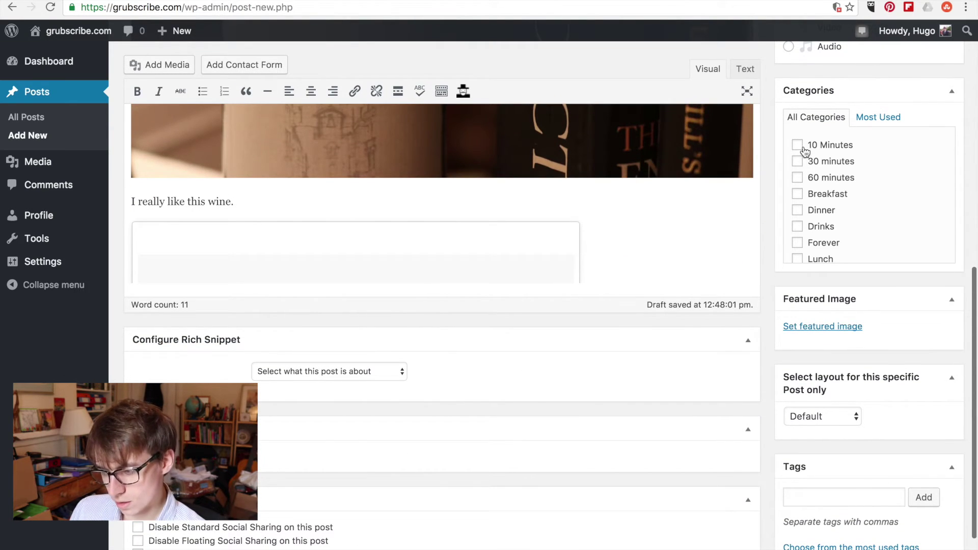
pyautogui.scroll(5, 805, 151)
pyautogui.scroll(-1, 808, 317)
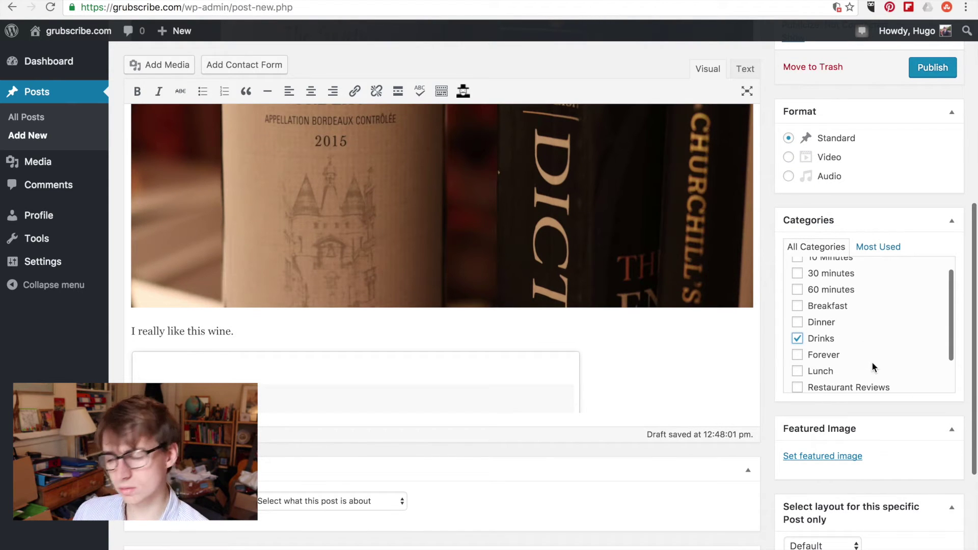
pyautogui.scroll(2, 860, 297)
pyautogui.scroll(2, 869, 301)
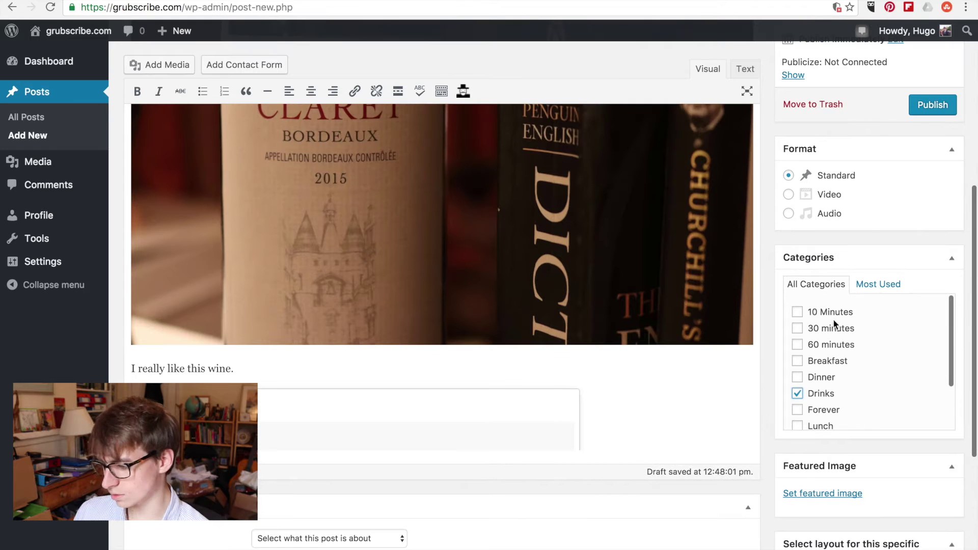
pyautogui.click(811, 319)
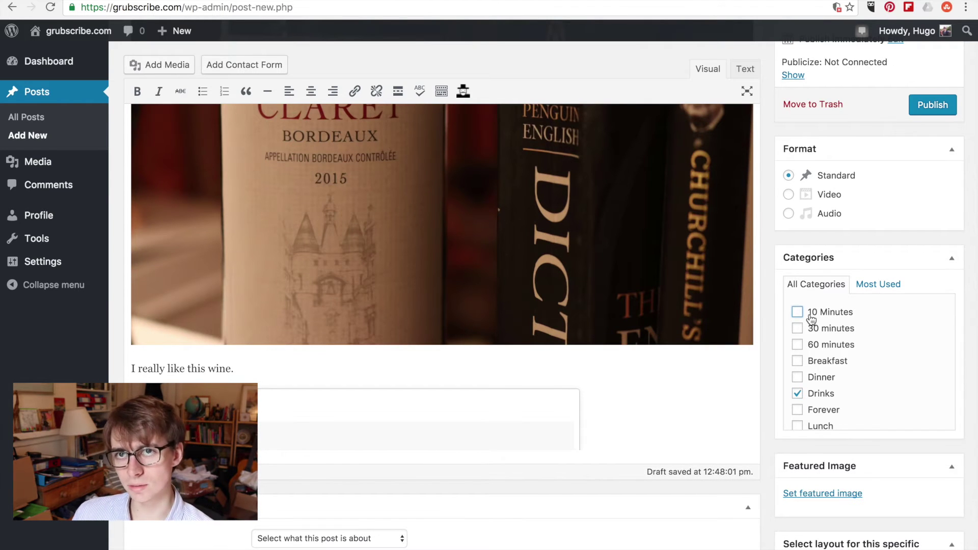
pyautogui.scroll(-3, 811, 320)
pyautogui.scroll(-2, 811, 319)
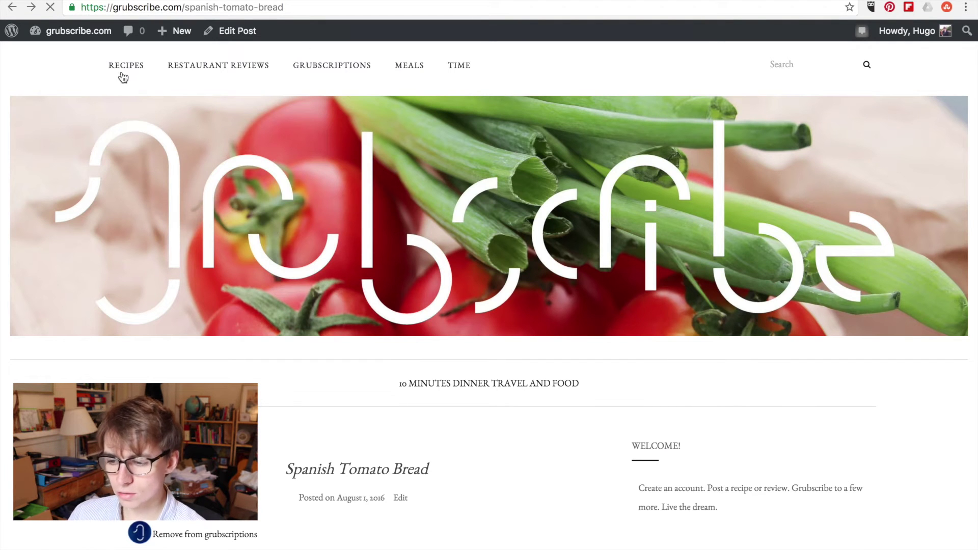
# Step: Scroll the grubscribe.com Recipes listing past the Spanish Tomato Bread photo
pyautogui.scroll(-5, 229, 153)
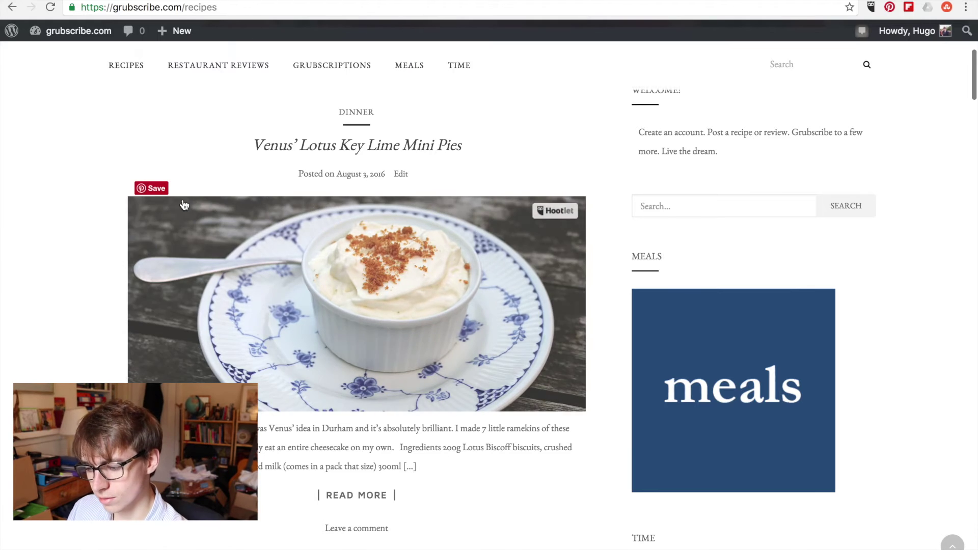
pyautogui.scroll(-10, 184, 205)
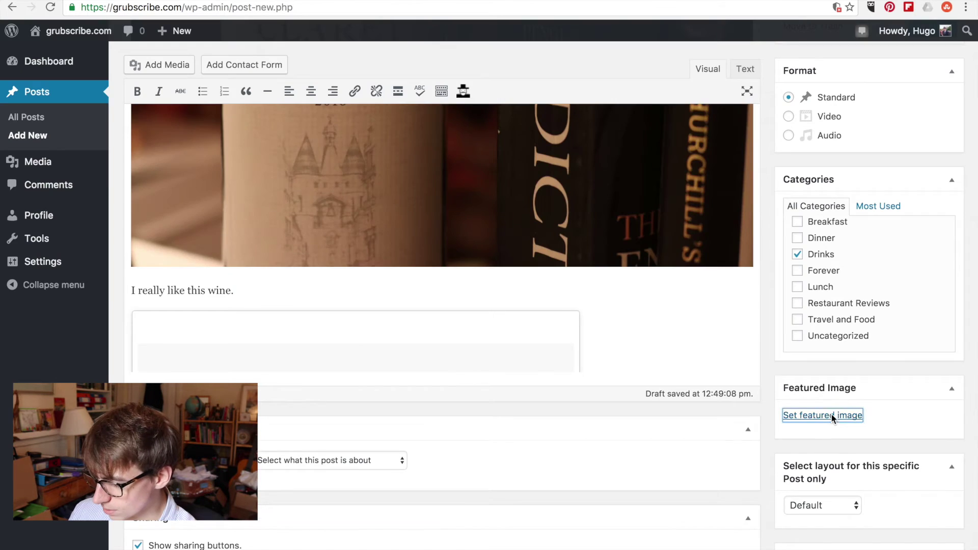
# Step: Set the claret wine photo from the Media Library as the featured image
pyautogui.click(832, 416)
pyautogui.click(73, 184)
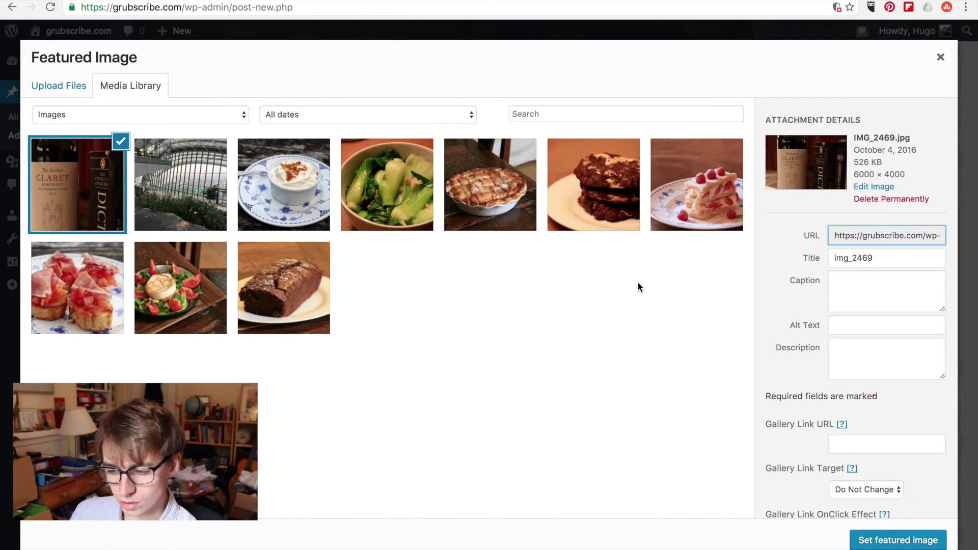
pyautogui.click(904, 547)
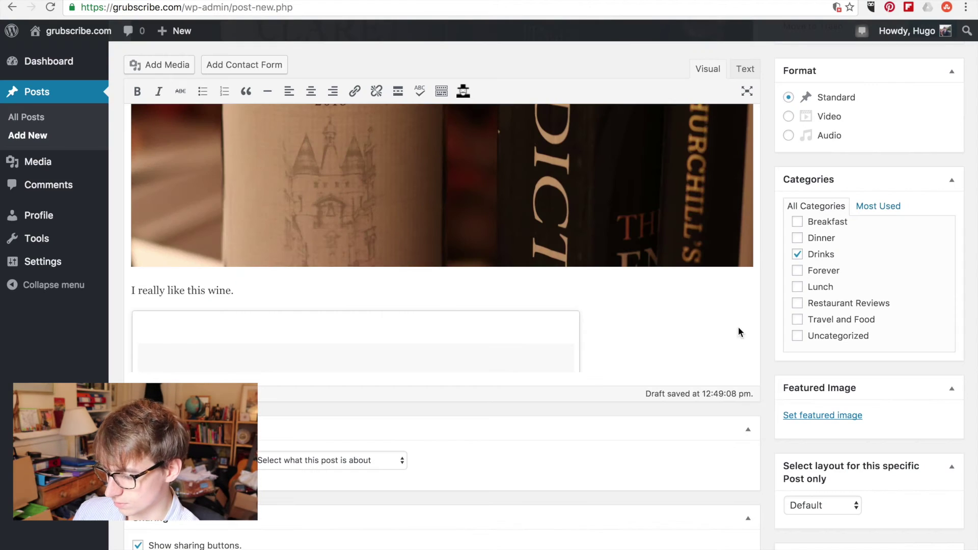
pyautogui.scroll(-2, 900, 406)
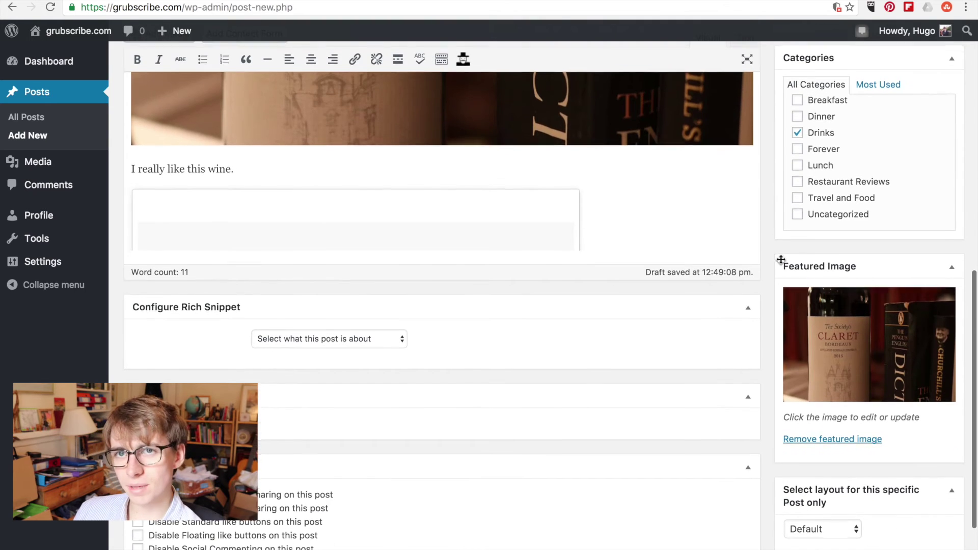
pyautogui.scroll(-2, 780, 258)
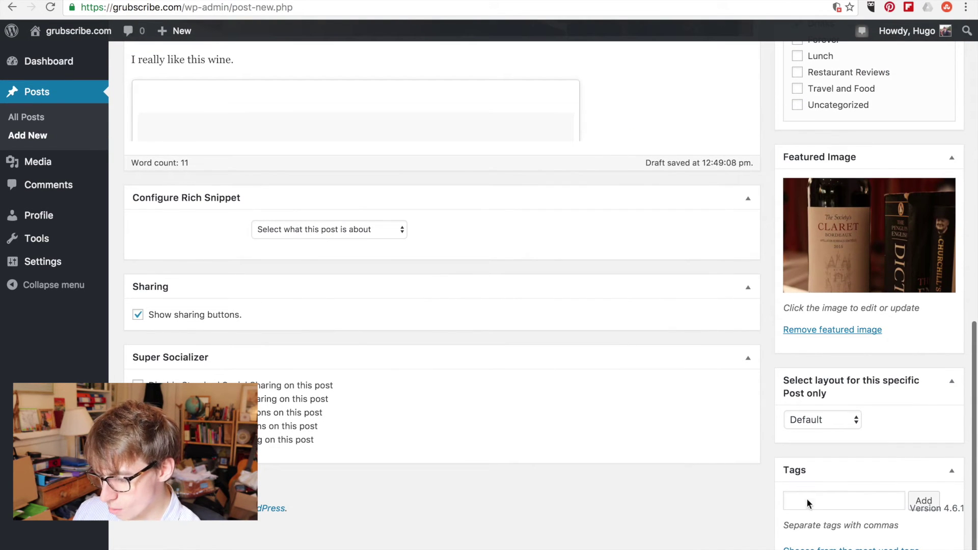
pyautogui.scroll(3, 832, 465)
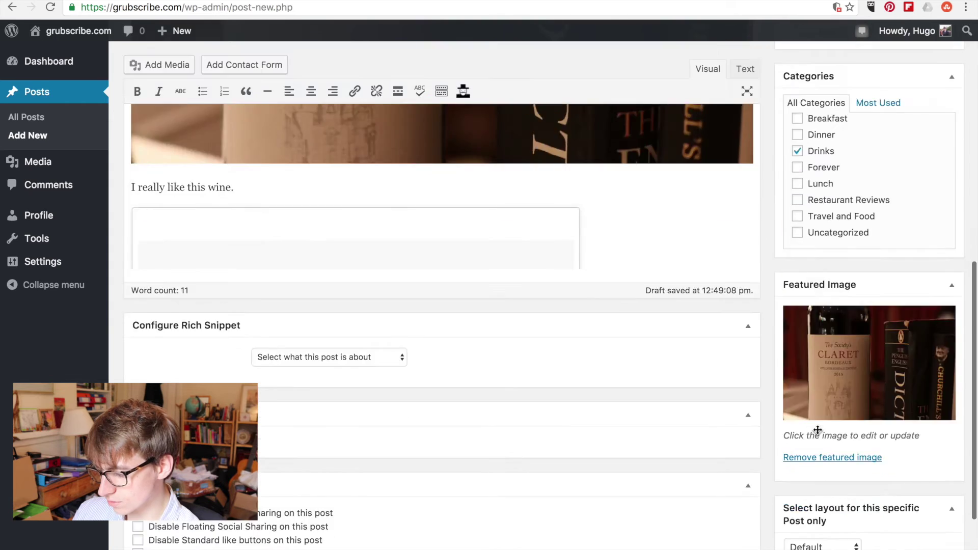
pyautogui.scroll(-3, 817, 476)
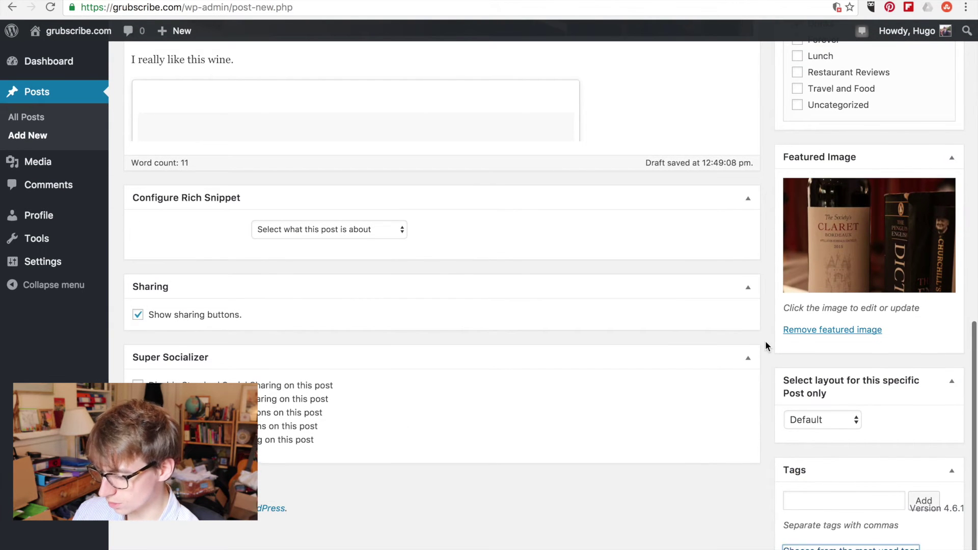
pyautogui.scroll(-3, 765, 346)
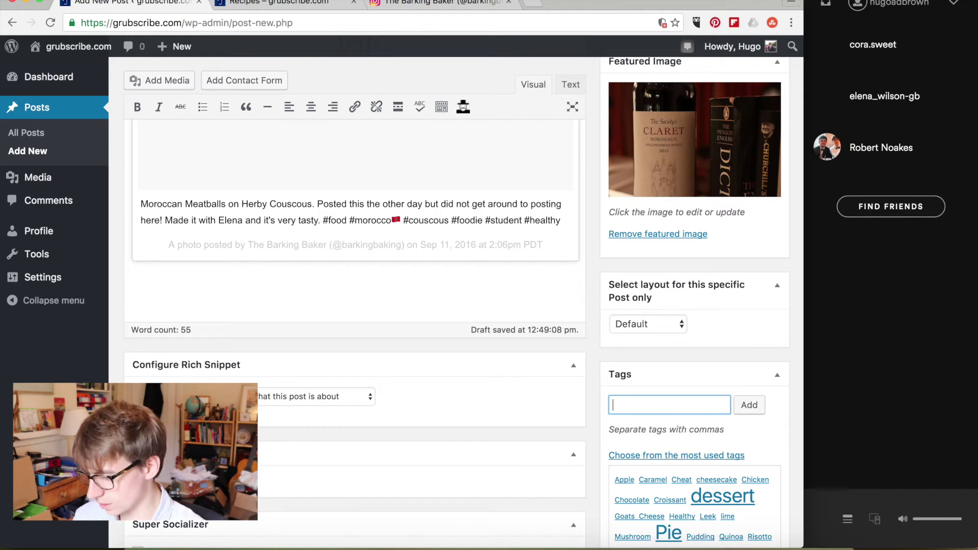
# Step: Maximise the browser window to fill the screen
pyautogui.press('alt+super+f')
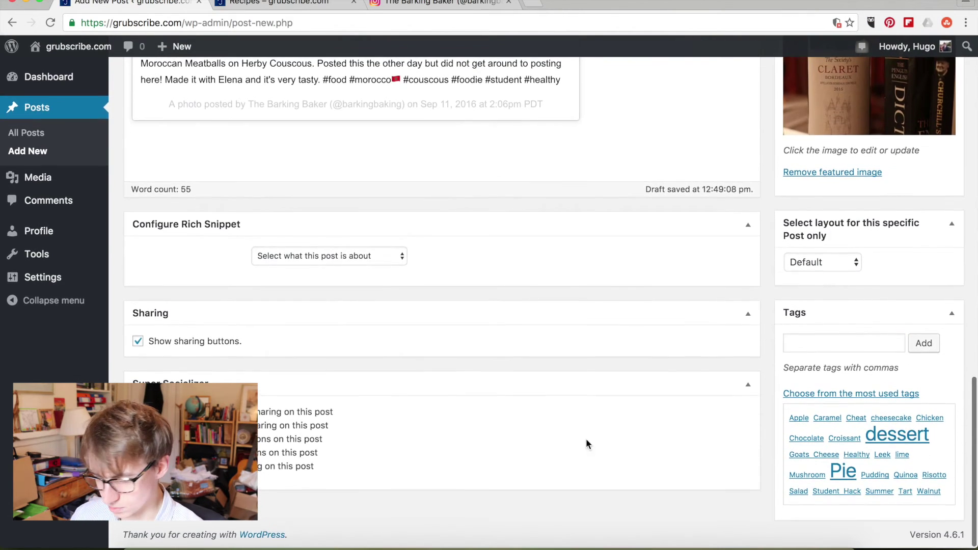
pyautogui.scroll(2, 586, 439)
pyautogui.scroll(3, 512, 260)
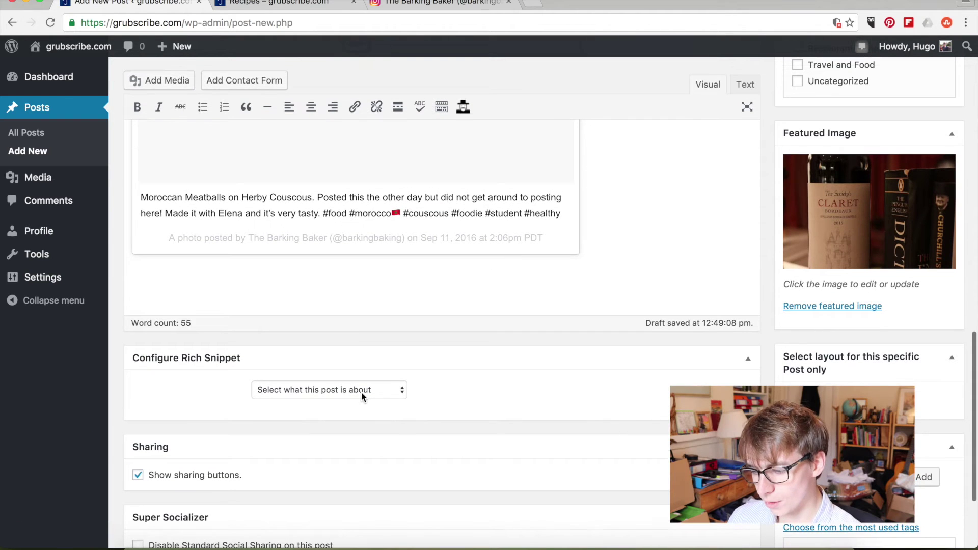
# Step: Browse the Configure Rich Snippet types without choosing one, then open a new tab
pyautogui.click(359, 391)
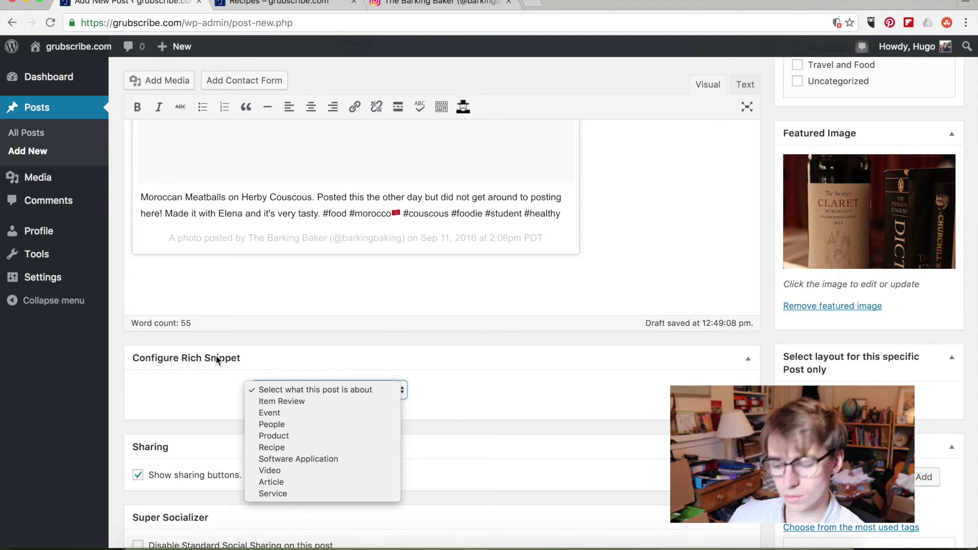
pyautogui.press('v')
pyautogui.press('Escape')
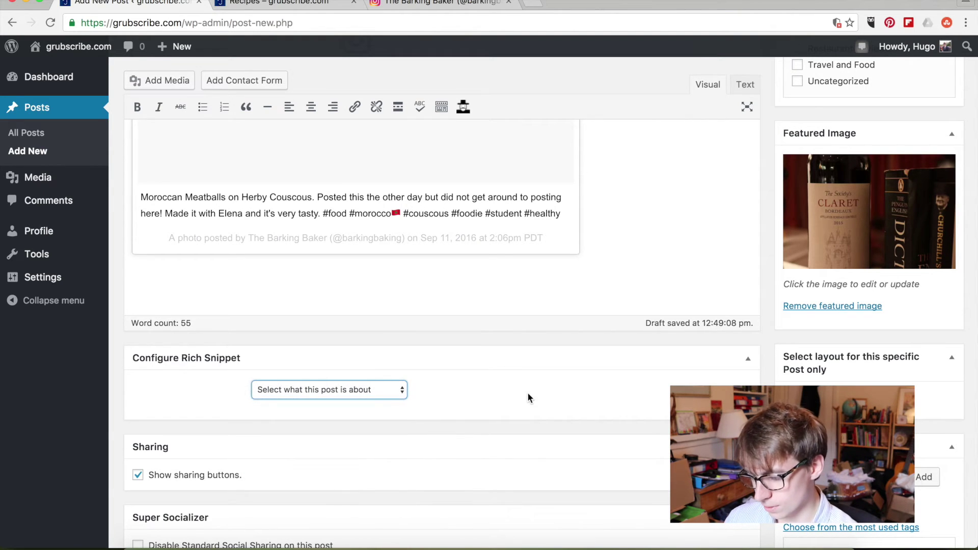
pyautogui.hotkey('ctrl', 't')
# Step: Search Google for 'cake recipes'
pyautogui.write('cake reci')
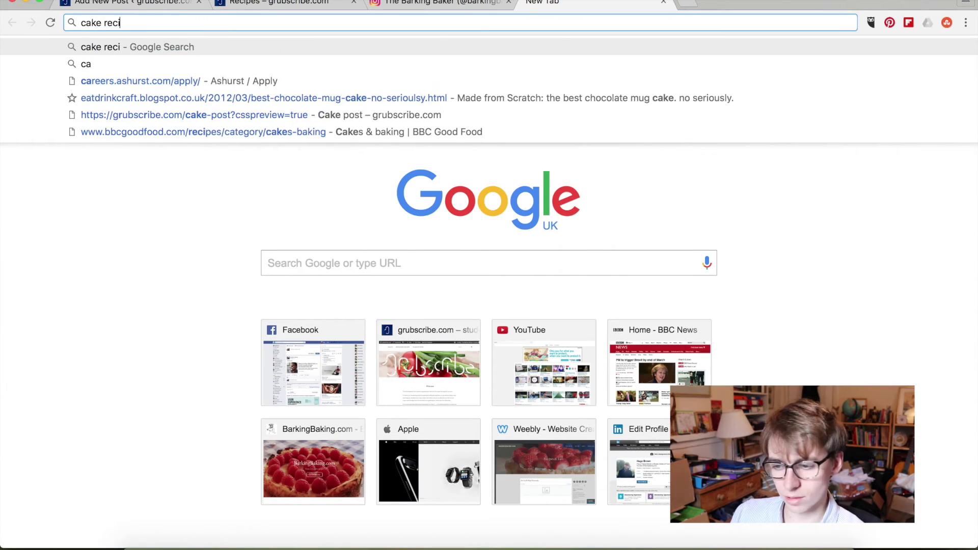
pyautogui.write('pes')
pyautogui.press('Return')
pyautogui.scroll(-1, 242, 294)
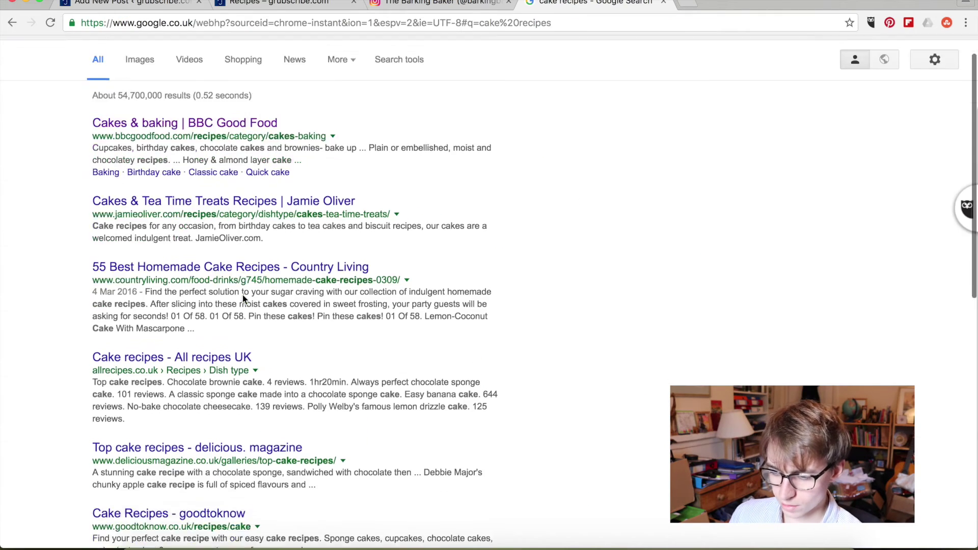
pyautogui.scroll(-10, 242, 293)
pyautogui.scroll(10, 242, 293)
# Step: Refine the search to 'chocolate cake recipes' and browse the results
pyautogui.click(189, 61)
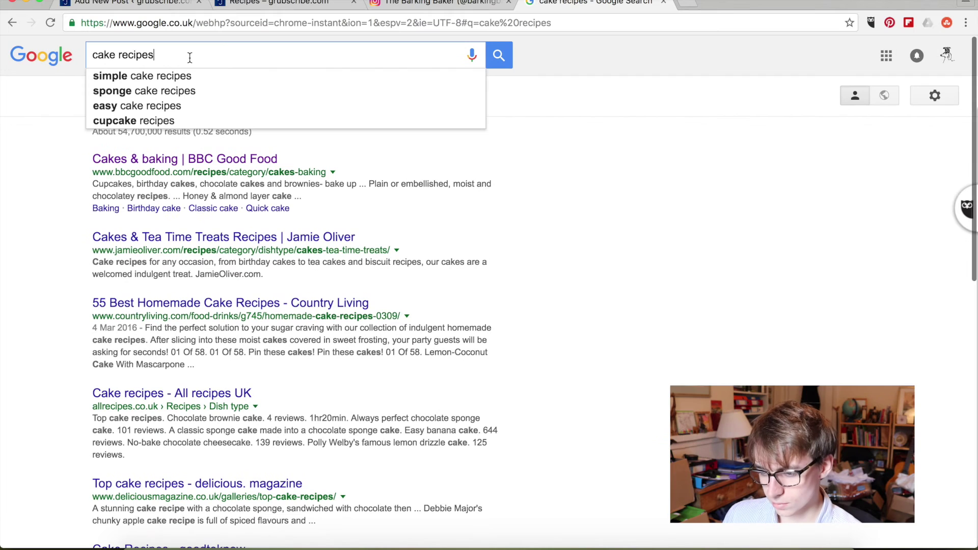
pyautogui.press('super+a')
pyautogui.write('chocolate ca')
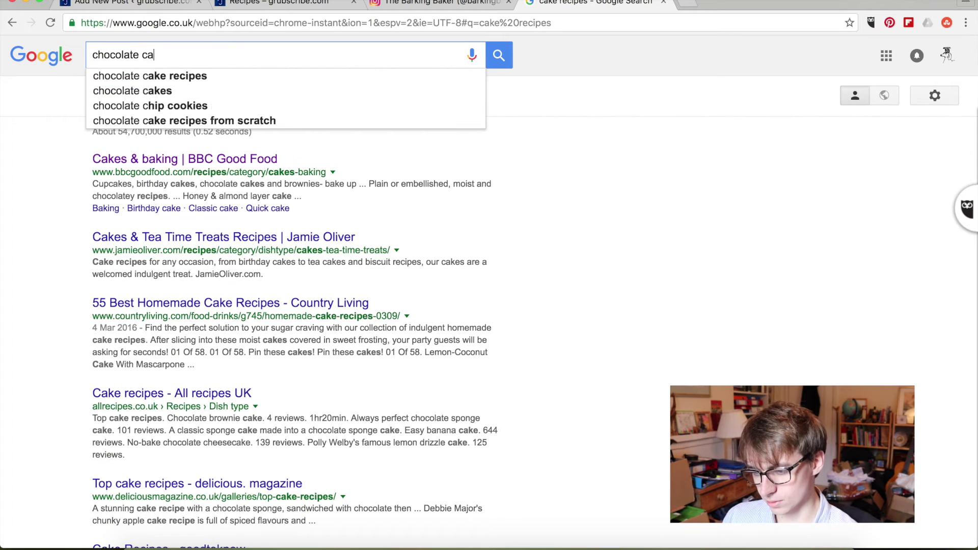
pyautogui.write('ke recipes')
pyautogui.press('Return')
pyautogui.scroll(-5, 221, 220)
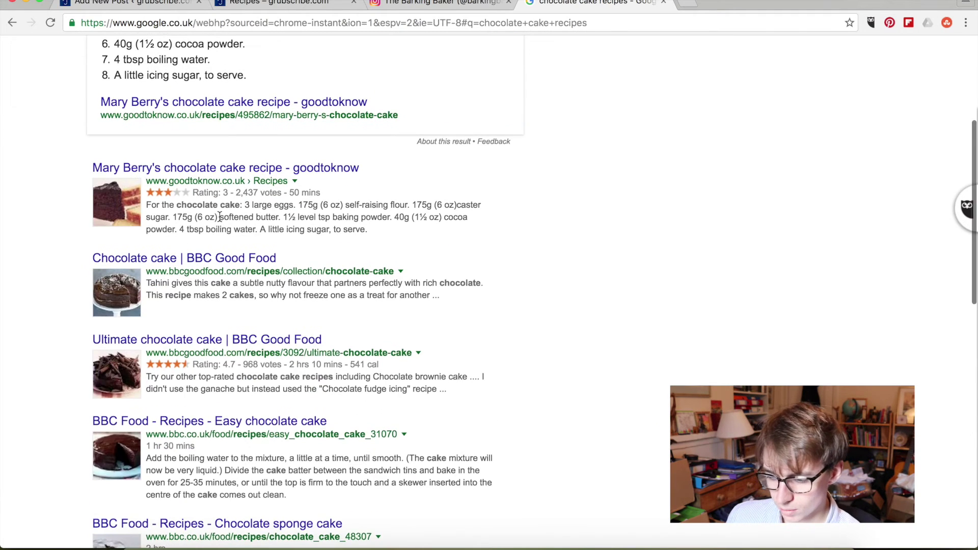
pyautogui.scroll(5, 173, 204)
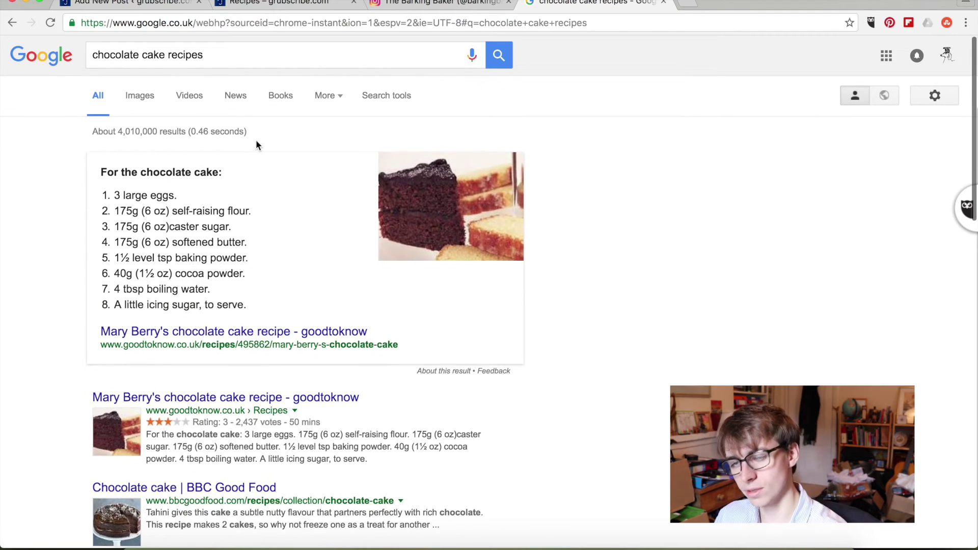
pyautogui.scroll(-2, 219, 315)
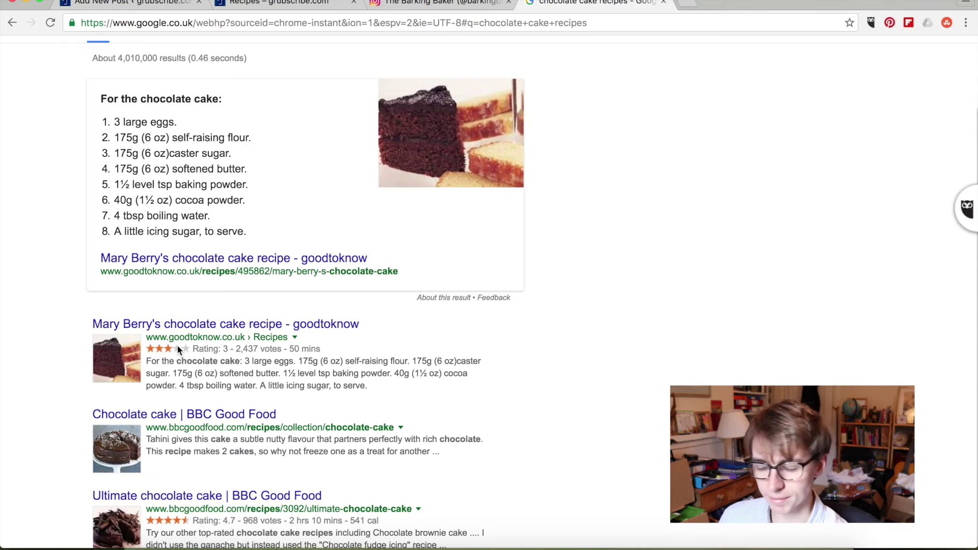
pyautogui.scroll(-3, 217, 206)
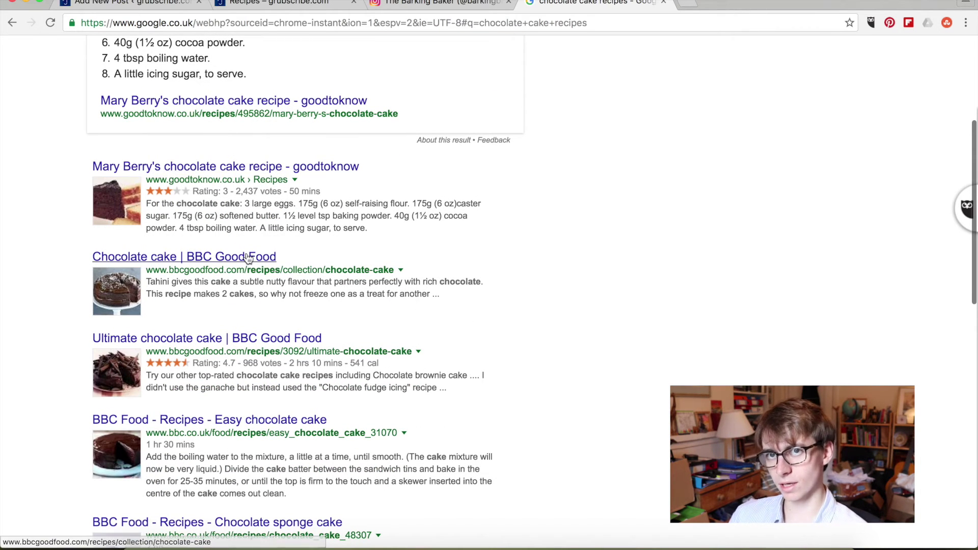
pyautogui.scroll(5, 277, 77)
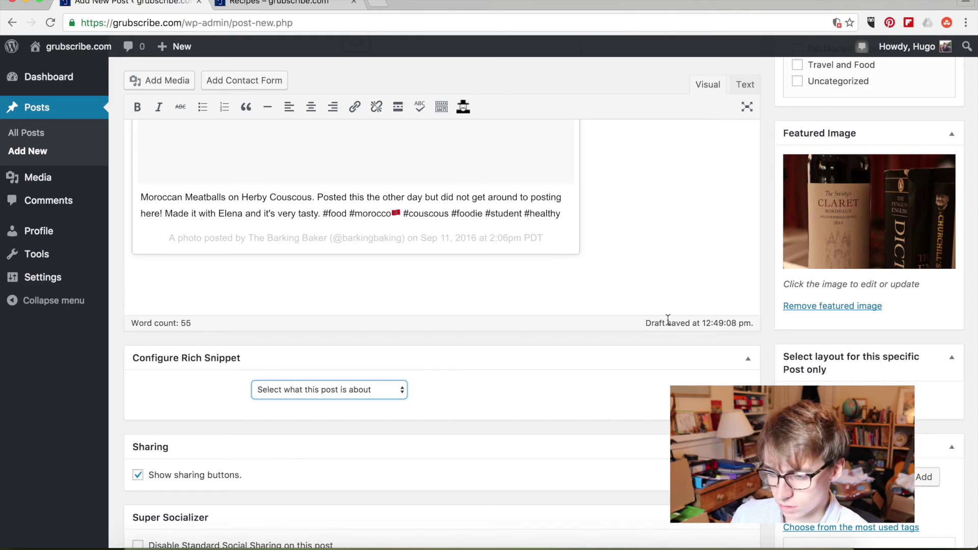
# Step: Set the post's visibility to Private in the Publish box
pyautogui.scroll(5, 752, 305)
pyautogui.scroll(10, 753, 305)
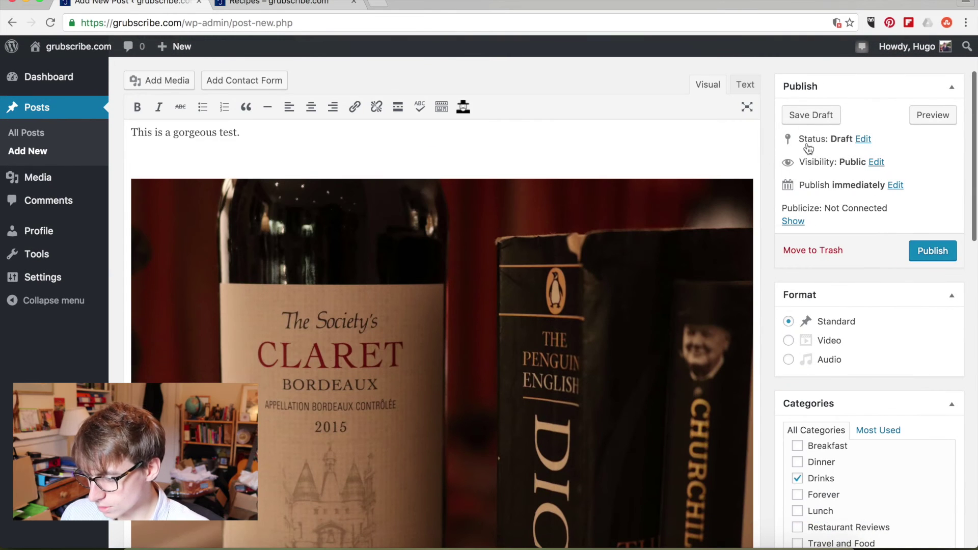
pyautogui.click(877, 163)
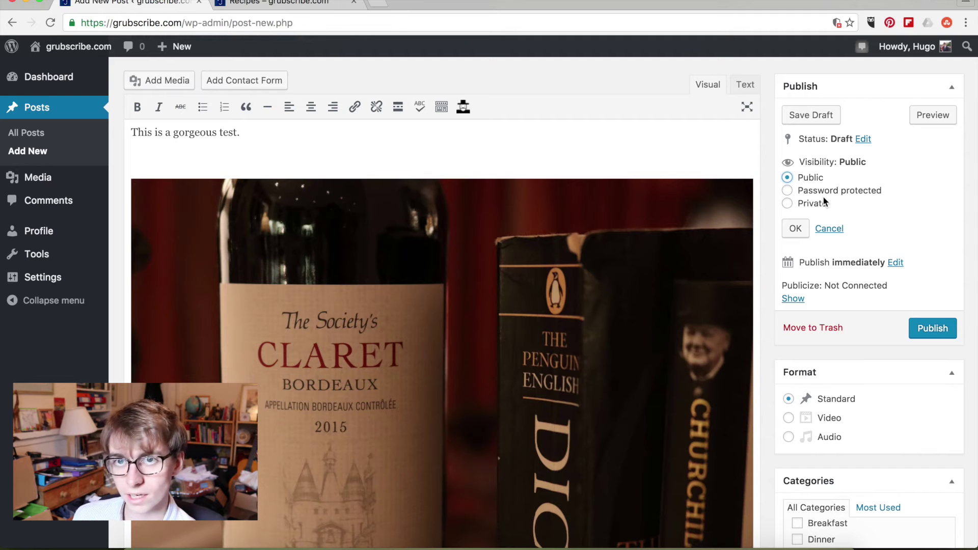
pyautogui.click(820, 203)
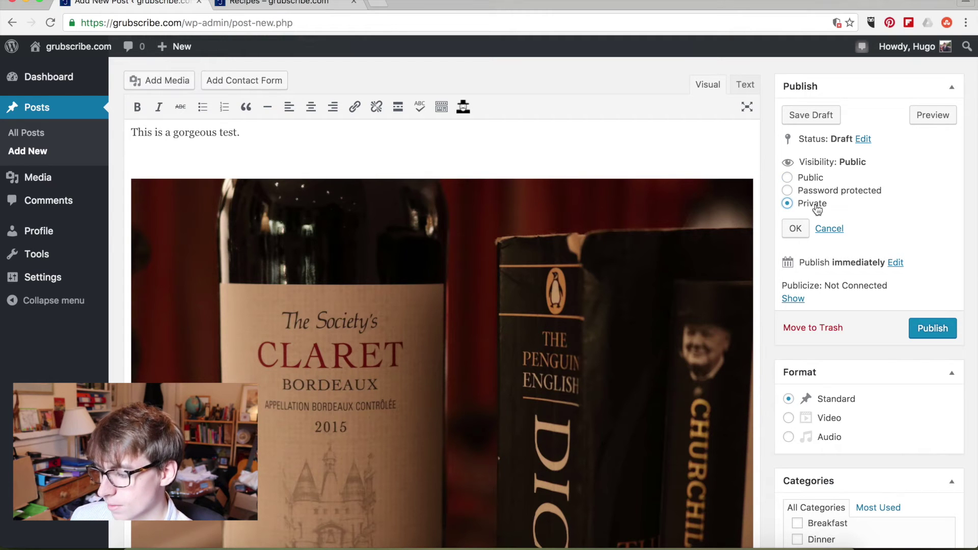
pyautogui.click(798, 229)
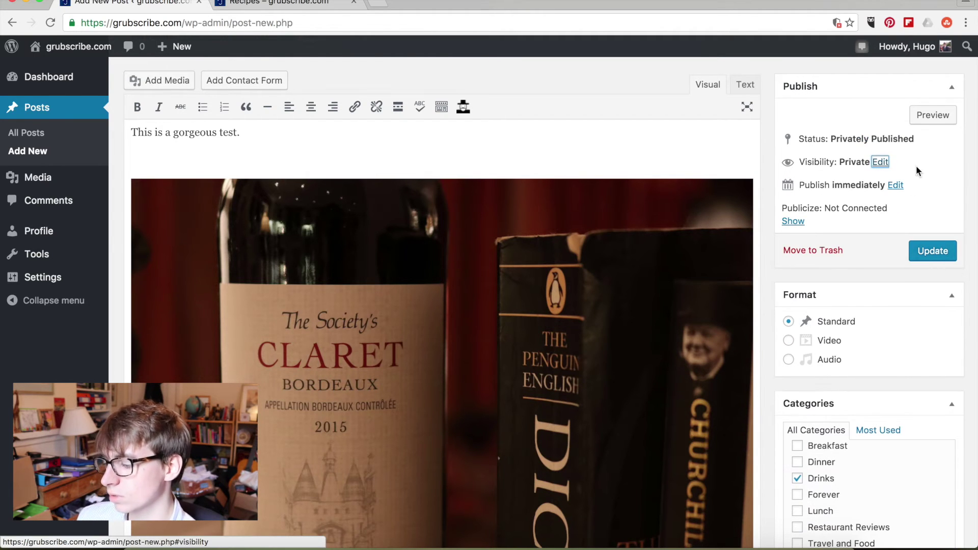
# Step: Make the opening line 'This is a gorgeous test.' bold italic
pyautogui.scroll(3, 564, 218)
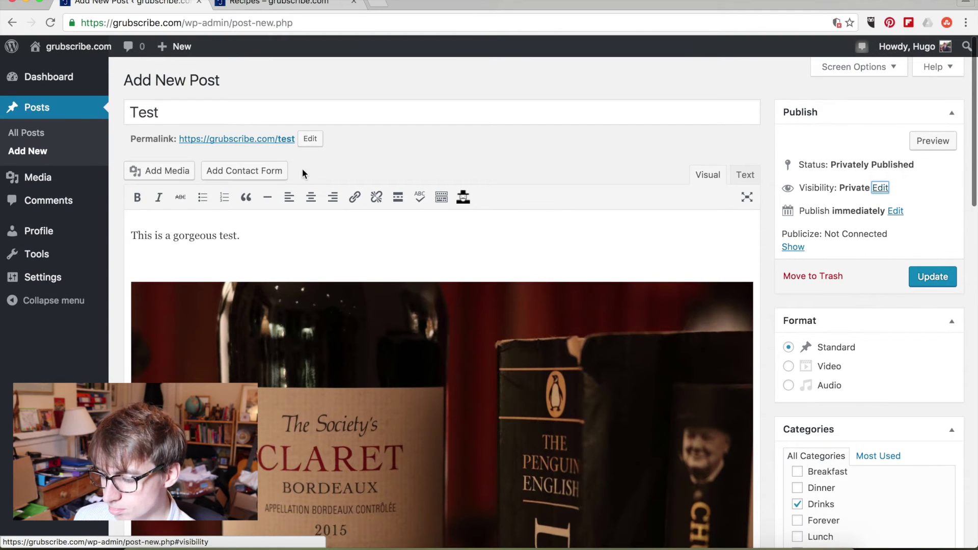
pyautogui.scroll(-10, 274, 228)
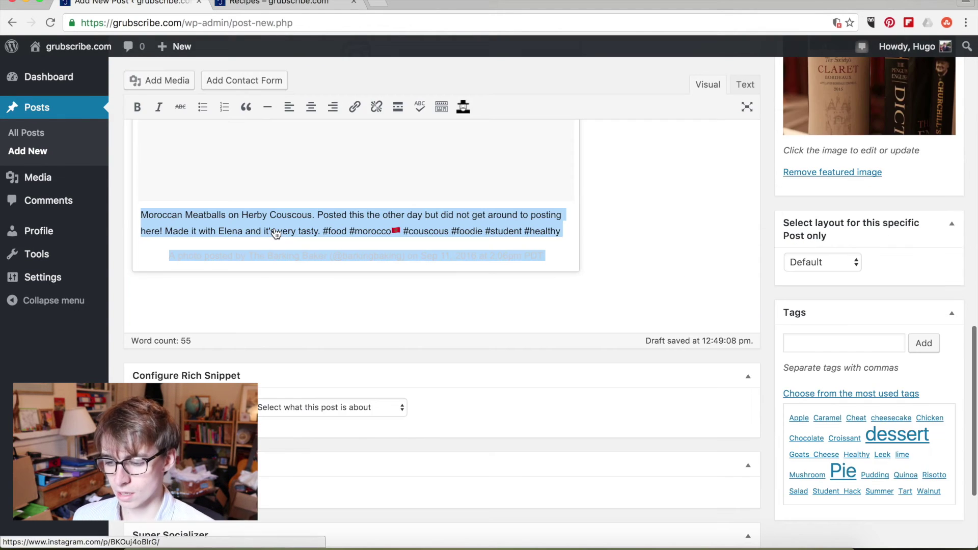
pyautogui.hotkey('ctrl', 'z')
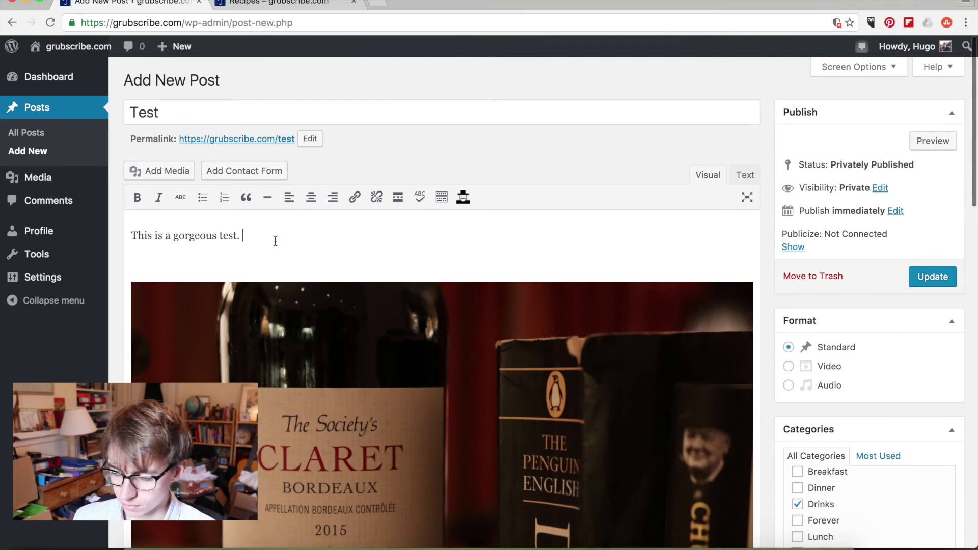
pyautogui.moveTo(275, 241); pyautogui.dragTo(94, 231)
pyautogui.hotkey('ctrl', 'b')
pyautogui.hotkey('ctrl', 'i')
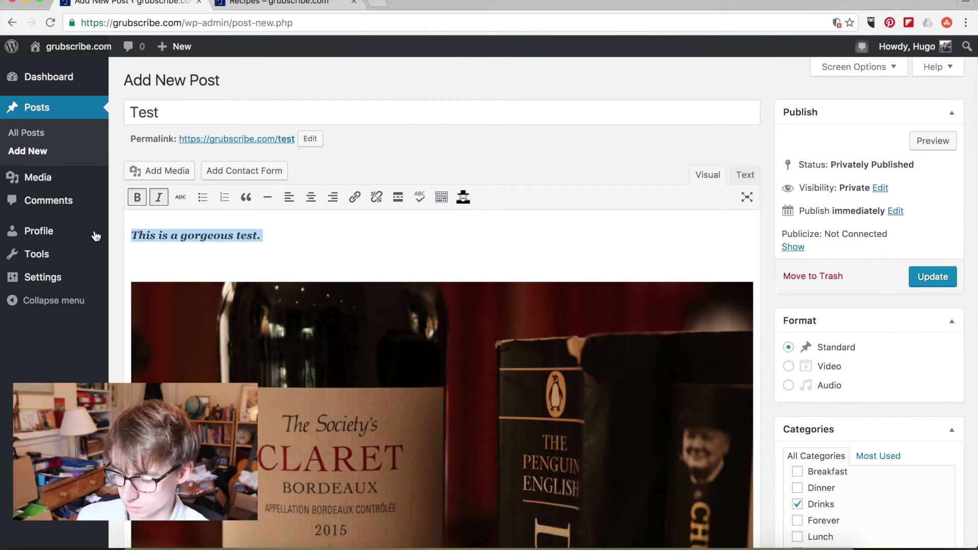
# Step: Add an 'Ingredients' line with a bulleted list: Wine, Sense of fun
pyautogui.press('Right')
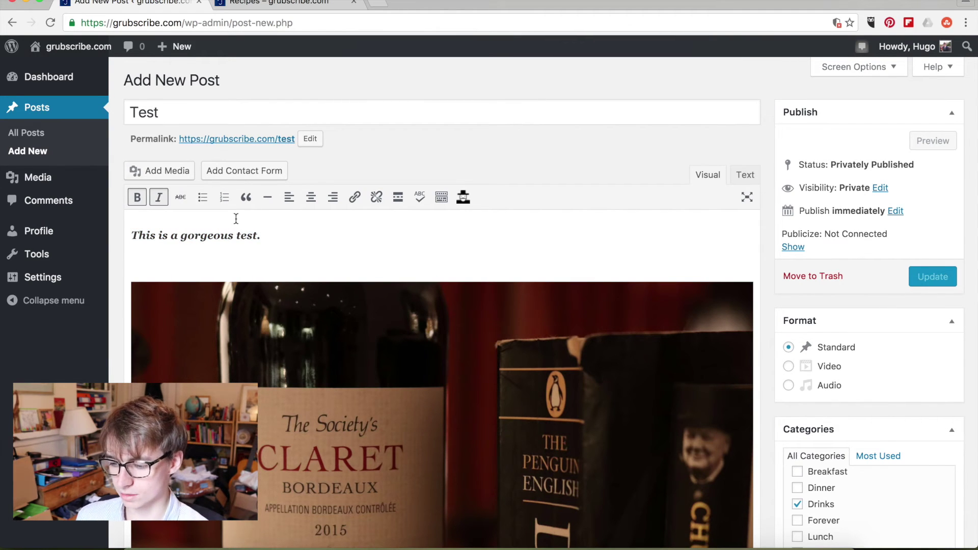
pyautogui.press('Return')
pyautogui.write('ci')
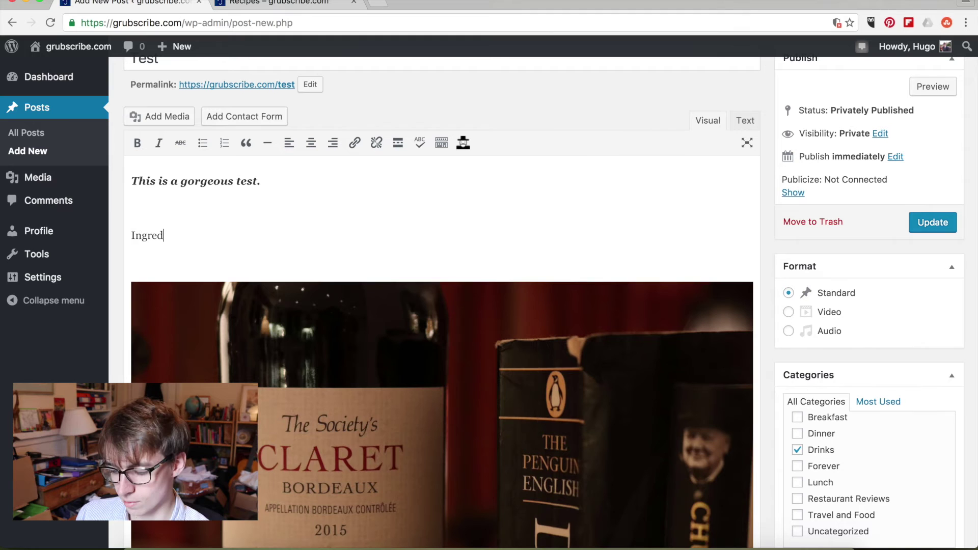
pyautogui.write('s')
pyautogui.press('Return')
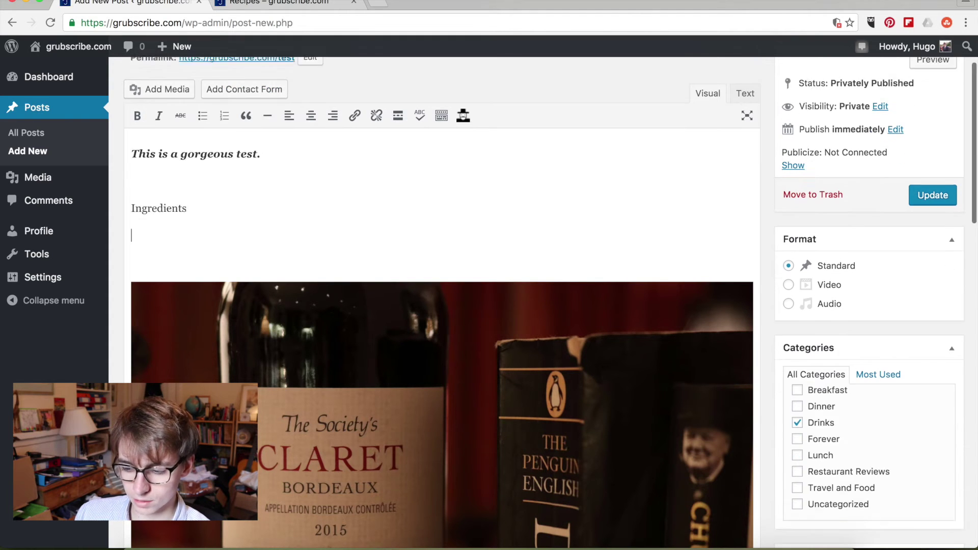
pyautogui.click(205, 105)
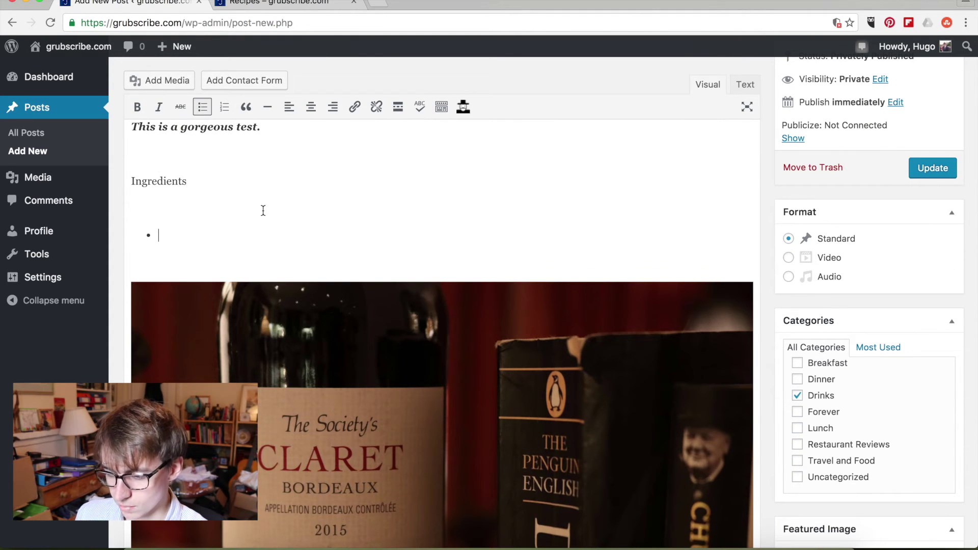
pyautogui.write('Wine')
pyautogui.press('Return')
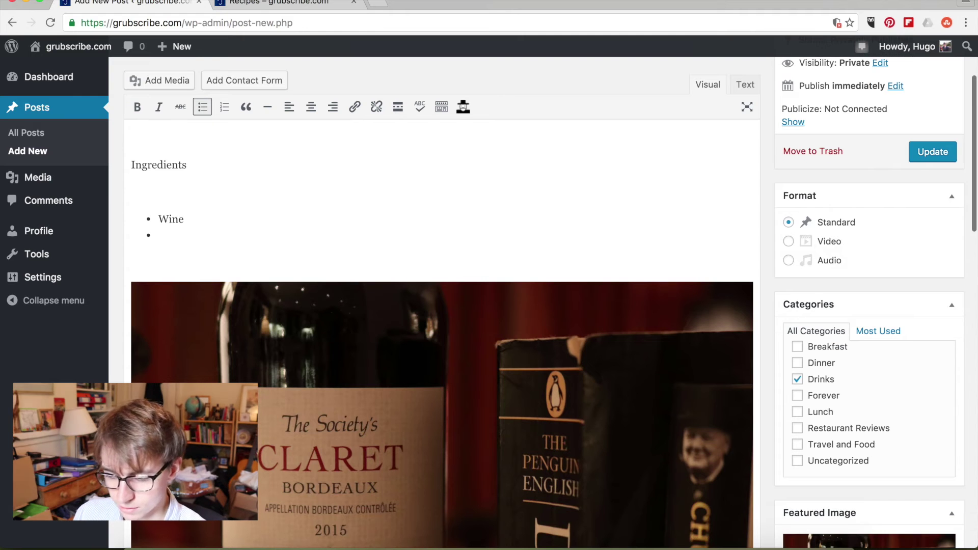
pyautogui.write('Sense of fun...')
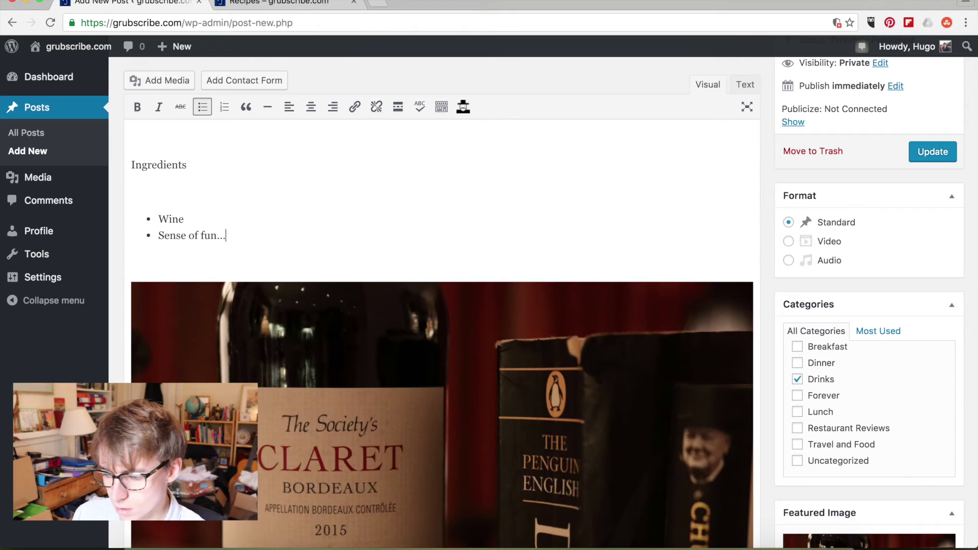
pyautogui.scroll(1, 659, 258)
pyautogui.scroll(3, 764, 214)
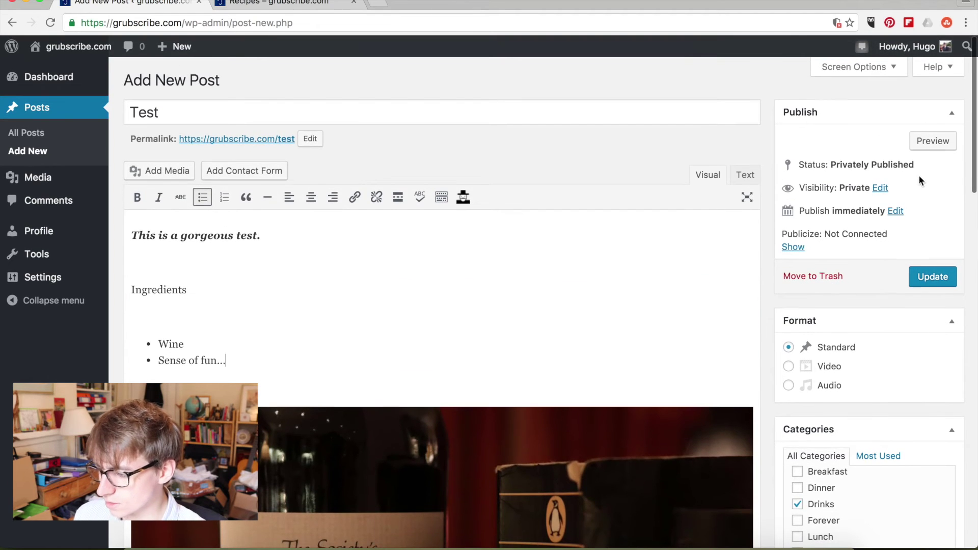
# Step: Preview 'Private: Test' and look over its Ingredients list and claret photo
pyautogui.click(932, 140)
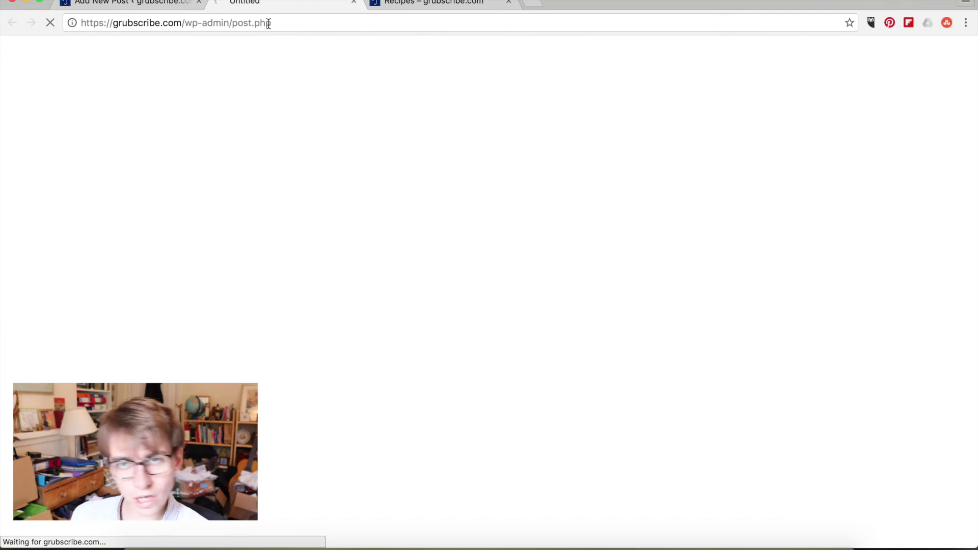
pyautogui.click(158, 5)
pyautogui.click(224, 1)
pyautogui.click(599, 208)
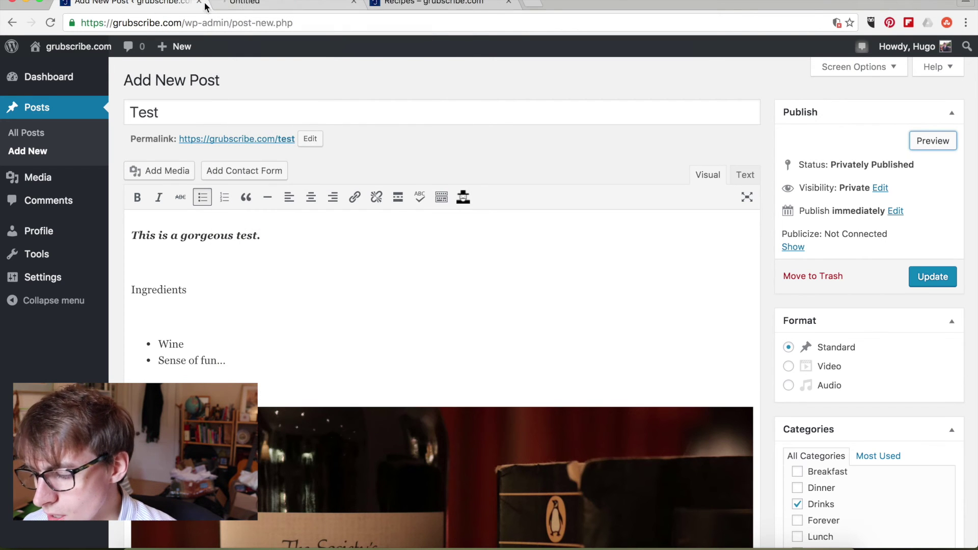
pyautogui.hotkey('ctrl', 'Tab')
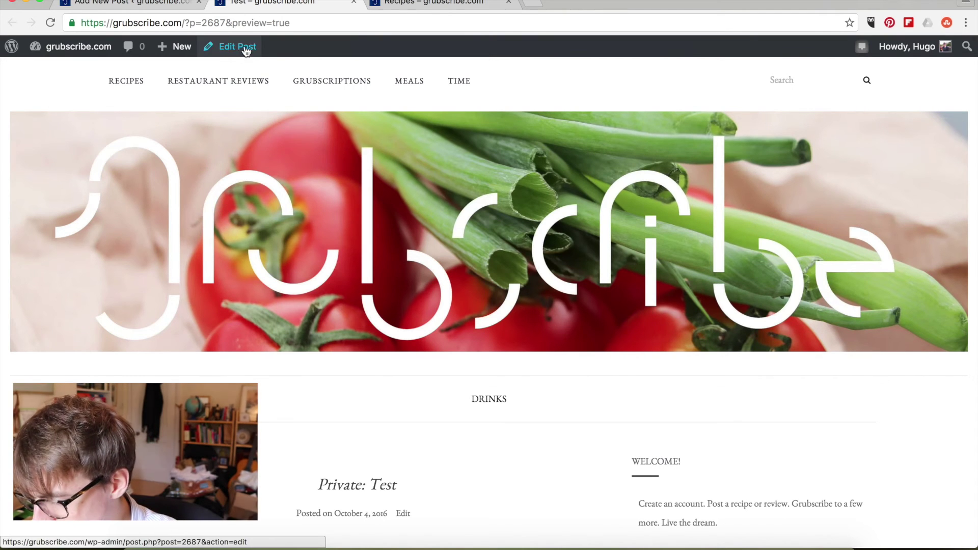
pyautogui.scroll(-4, 345, 268)
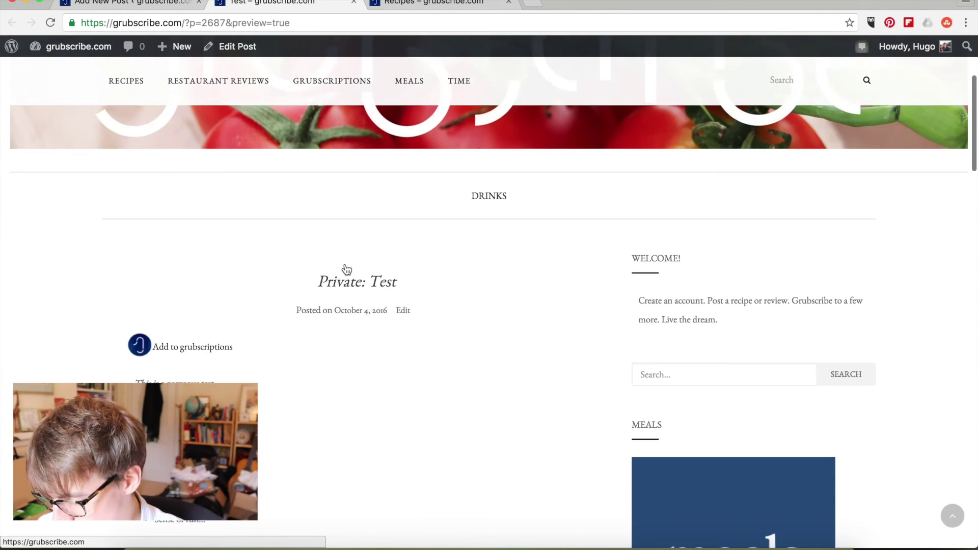
pyautogui.scroll(2, 344, 268)
pyautogui.scroll(1, 376, 269)
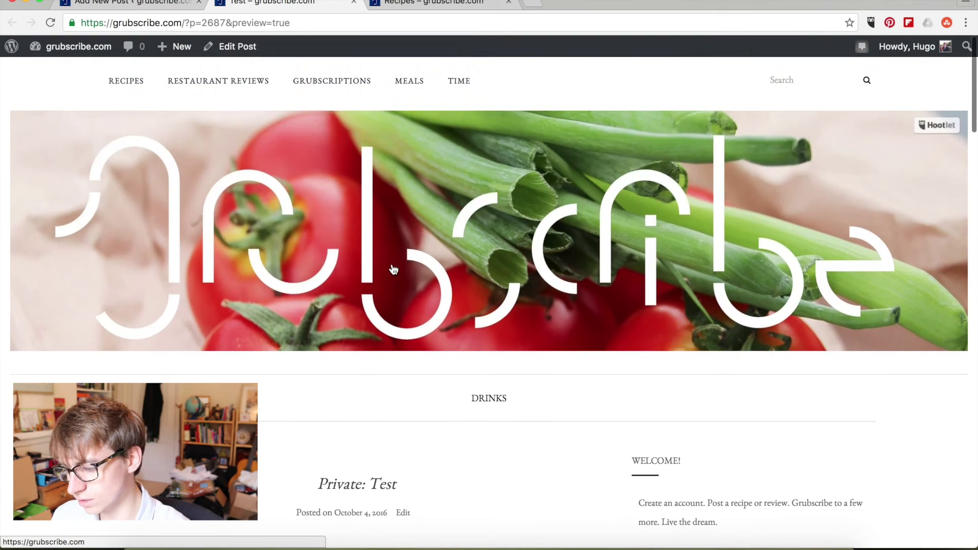
pyautogui.scroll(-3, 392, 268)
pyautogui.scroll(-2, 393, 270)
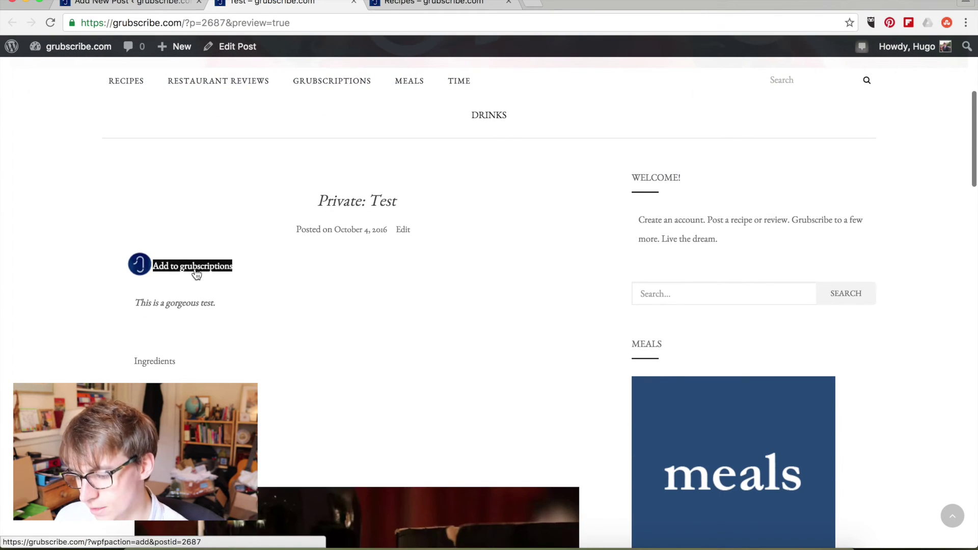
pyautogui.scroll(-5, 196, 264)
pyautogui.scroll(4, 197, 252)
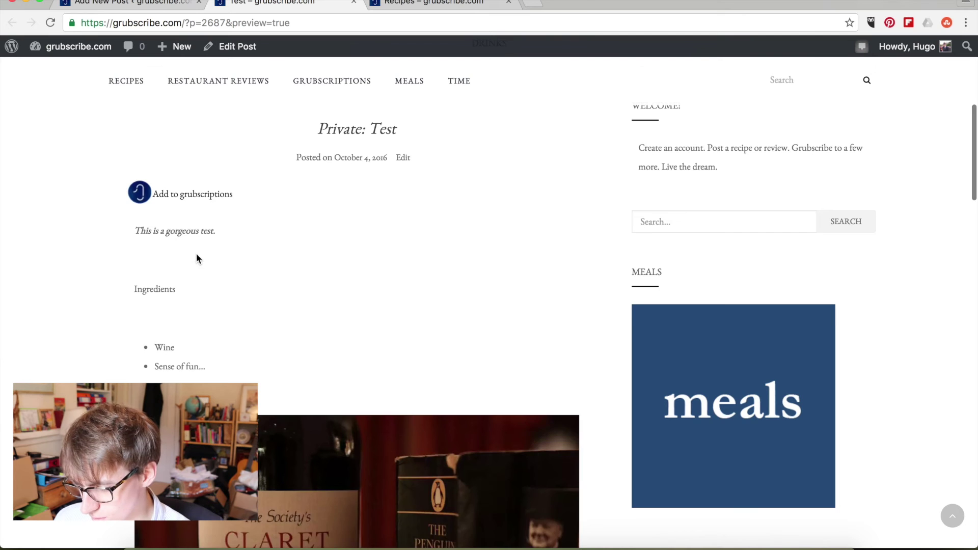
pyautogui.scroll(-6, 215, 262)
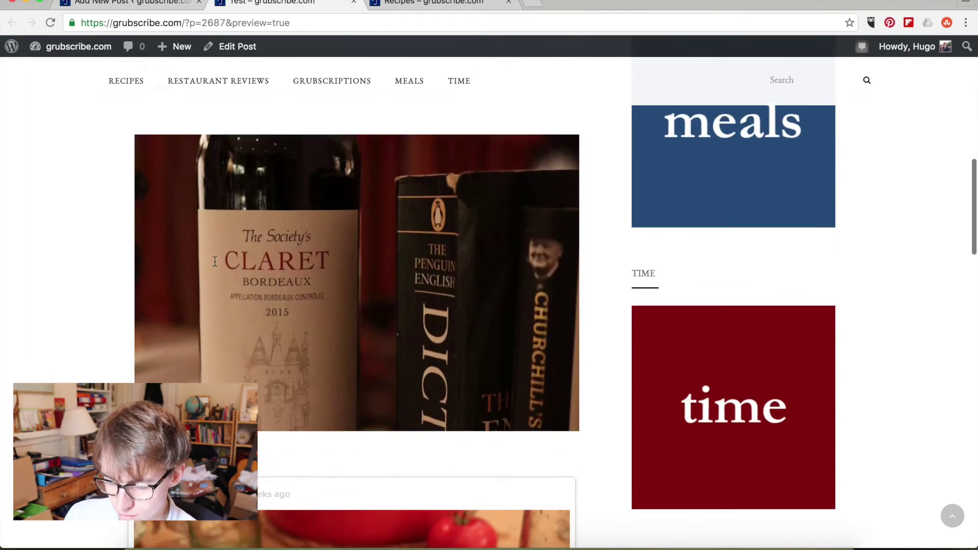
pyautogui.scroll(-5, 216, 249)
pyautogui.scroll(-4, 218, 235)
pyautogui.scroll(15, 216, 230)
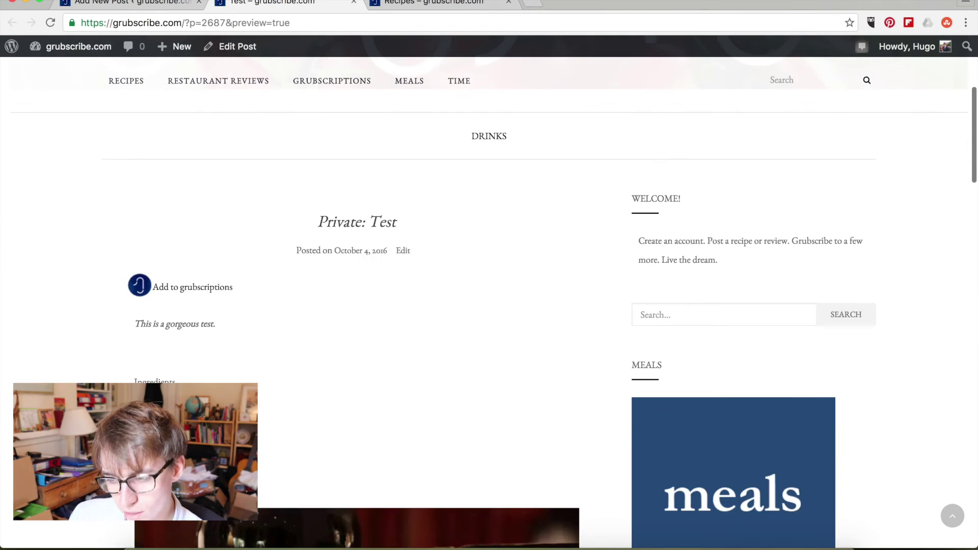
# Step: Close the post preview and delete the blank line above the Ingredients list
pyautogui.press('super+w')
pyautogui.click(292, 317)
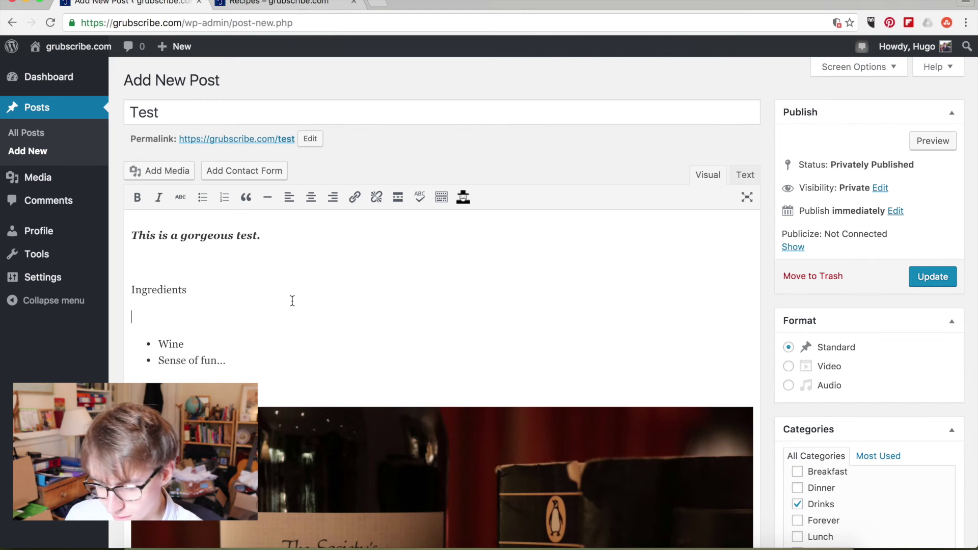
pyautogui.press('BackSpace')
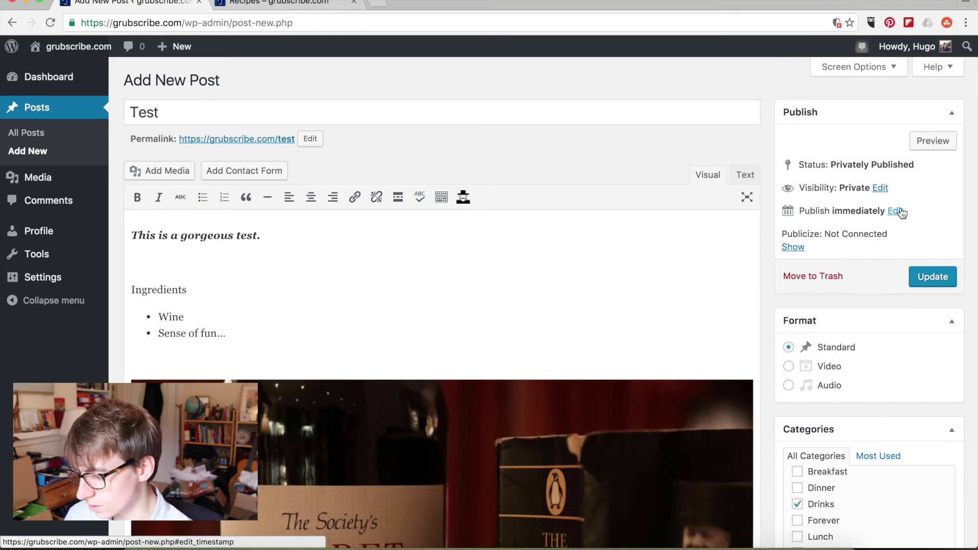
# Step: Update the Test post so it is saved as privately published
pyautogui.scroll(-4, 882, 392)
pyautogui.scroll(-2, 882, 392)
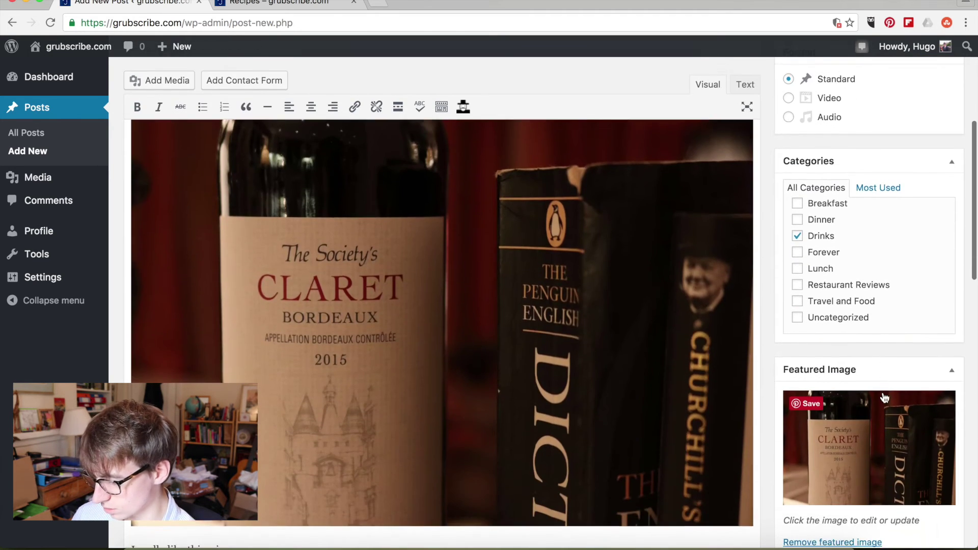
pyautogui.scroll(-5, 884, 397)
pyautogui.scroll(10, 885, 398)
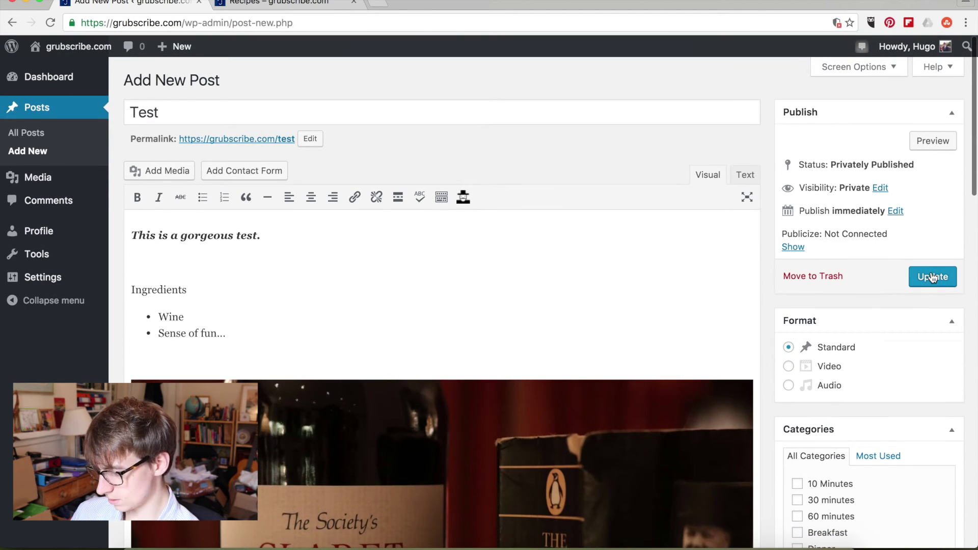
pyautogui.click(932, 278)
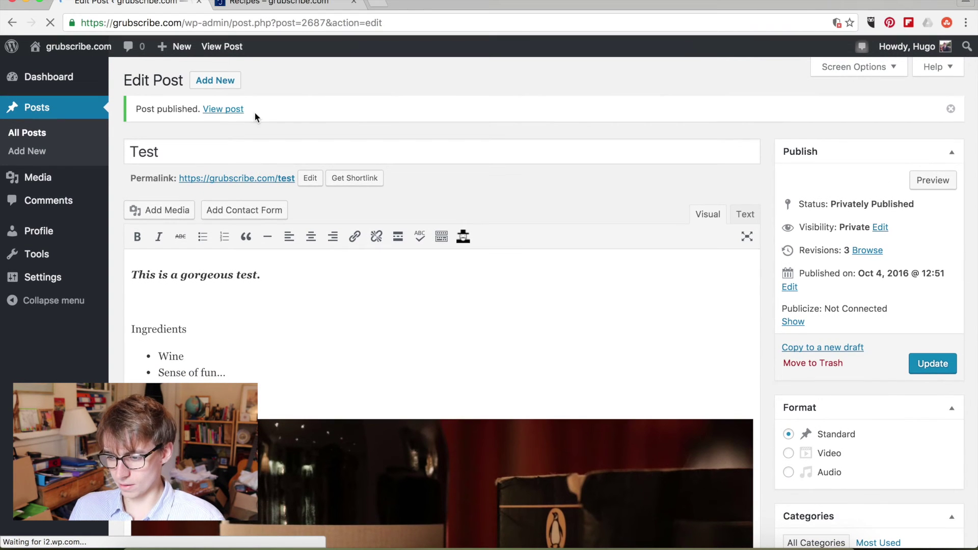
# Step: View the live Test post, then browse the Recipes listing headed by Private: Test
pyautogui.click(232, 113)
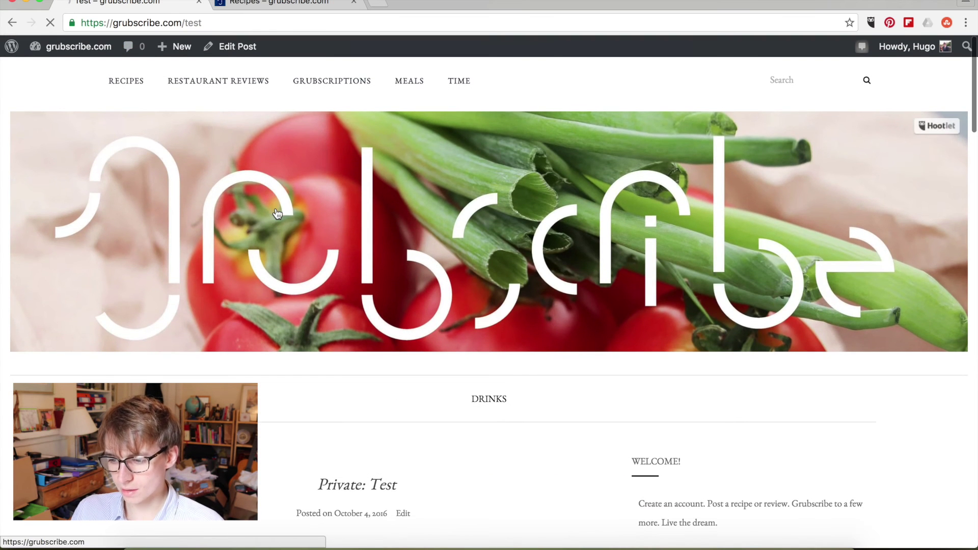
pyautogui.click(277, 213)
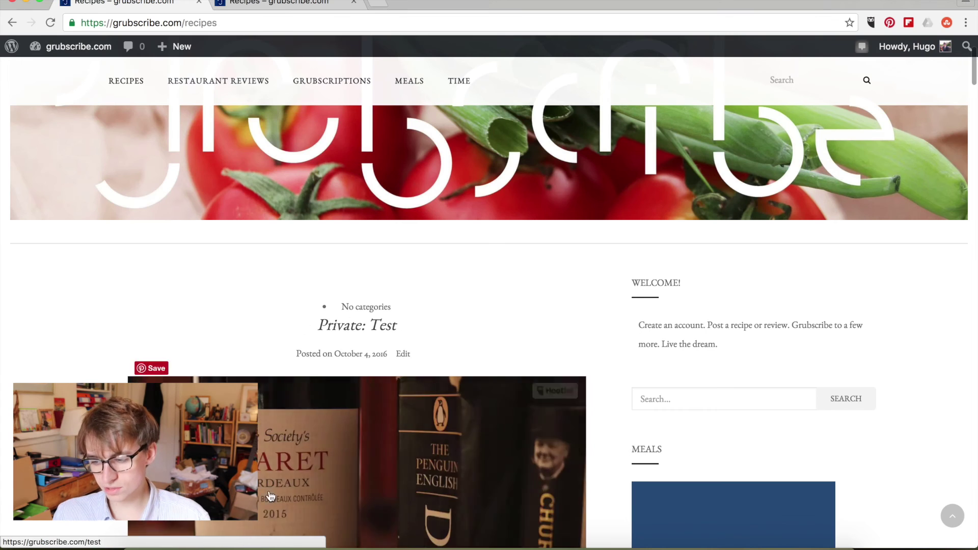
pyautogui.scroll(-5, 432, 345)
pyautogui.scroll(-3, 432, 345)
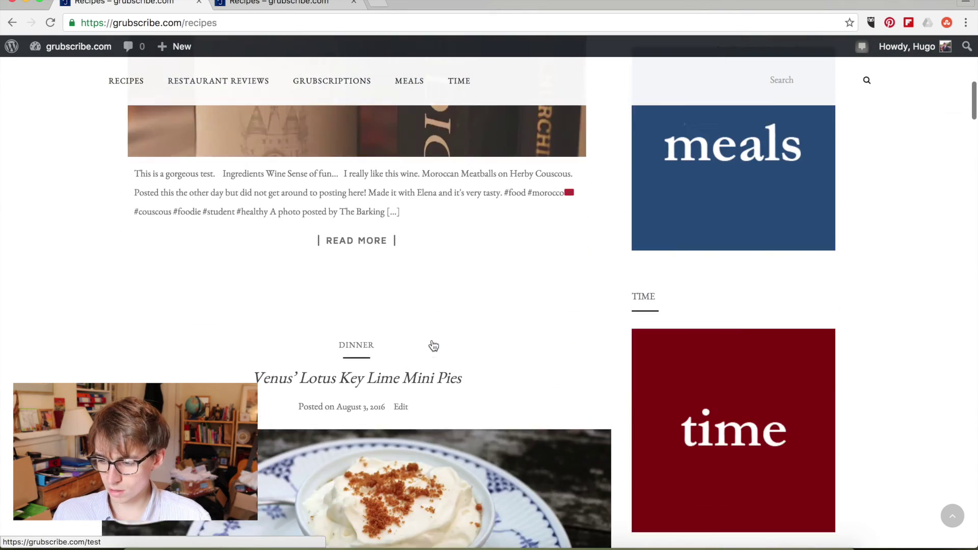
pyautogui.scroll(4, 432, 344)
pyautogui.scroll(-2, 433, 346)
pyautogui.scroll(4, 432, 340)
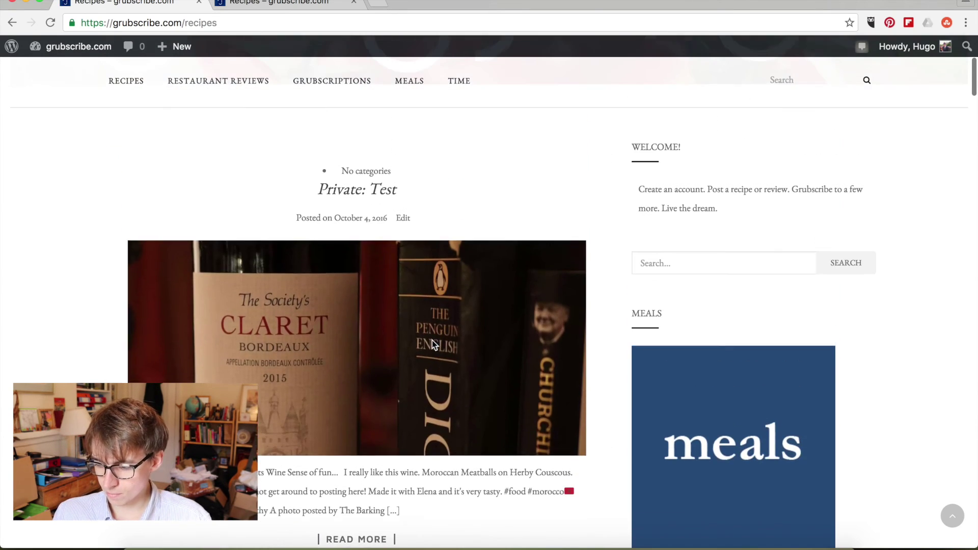
pyautogui.scroll(5, 411, 337)
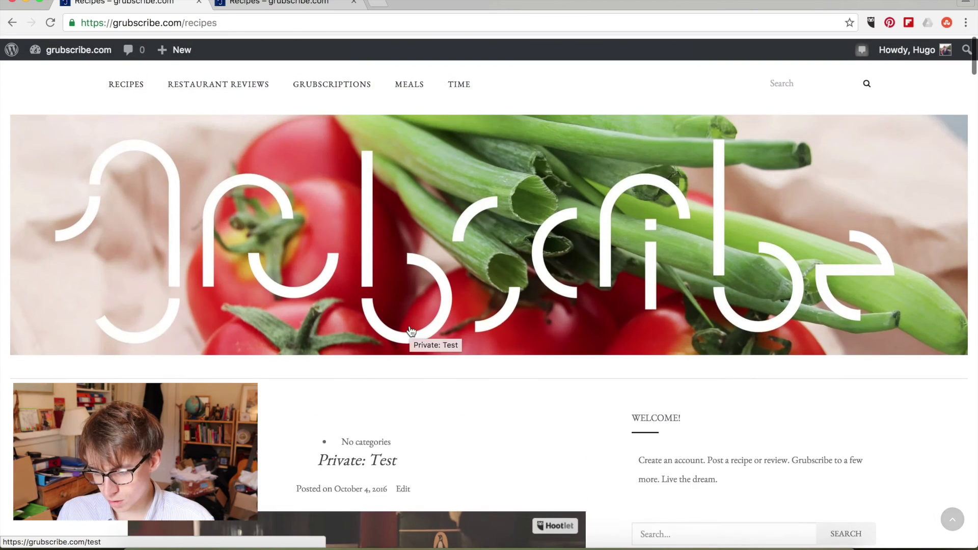
pyautogui.scroll(-2, 411, 334)
pyautogui.scroll(2, 411, 331)
pyautogui.scroll(-1, 411, 331)
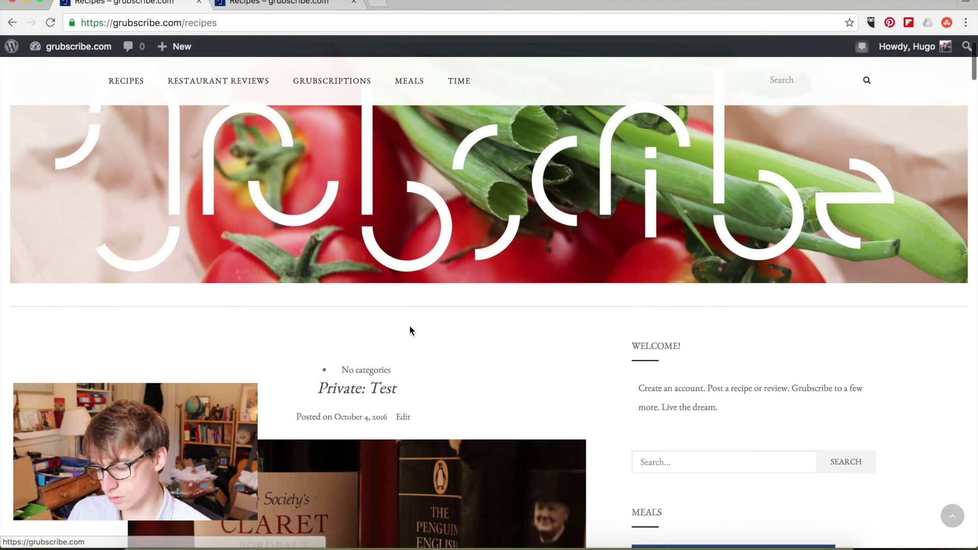
# Step: In an incognito window, open grubscribe.com's Recipes listing to confirm Private: Test is hidden
pyautogui.press('super+shift+n')
pyautogui.write('gru')
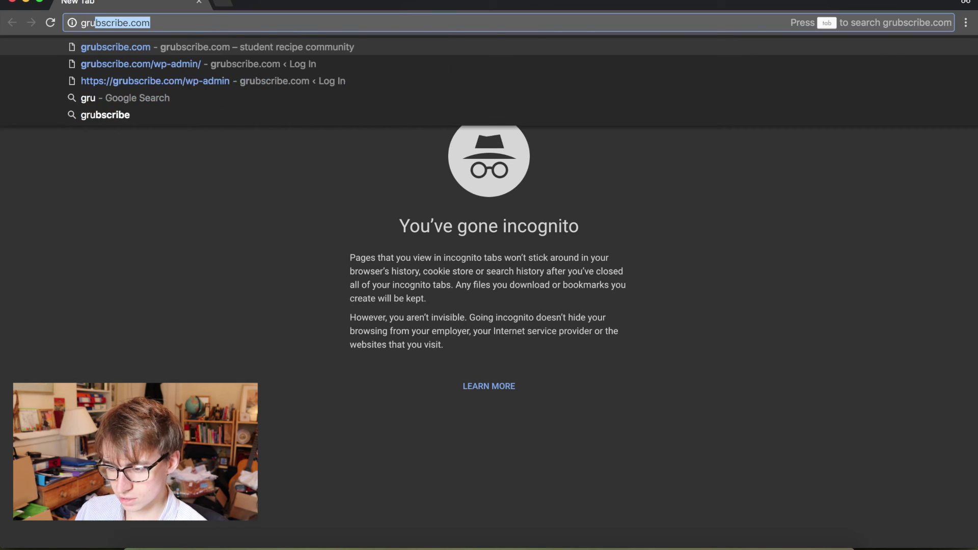
pyautogui.press('Return')
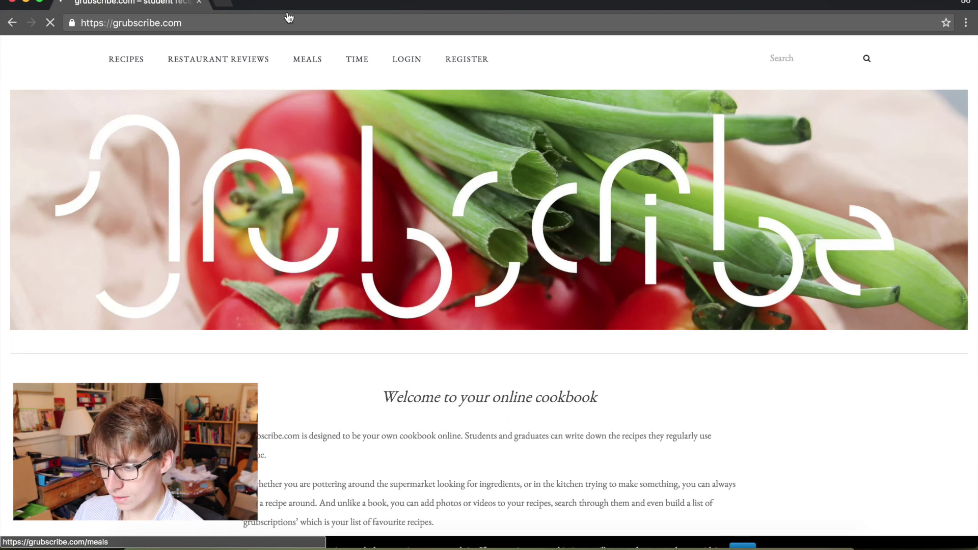
pyautogui.click(132, 56)
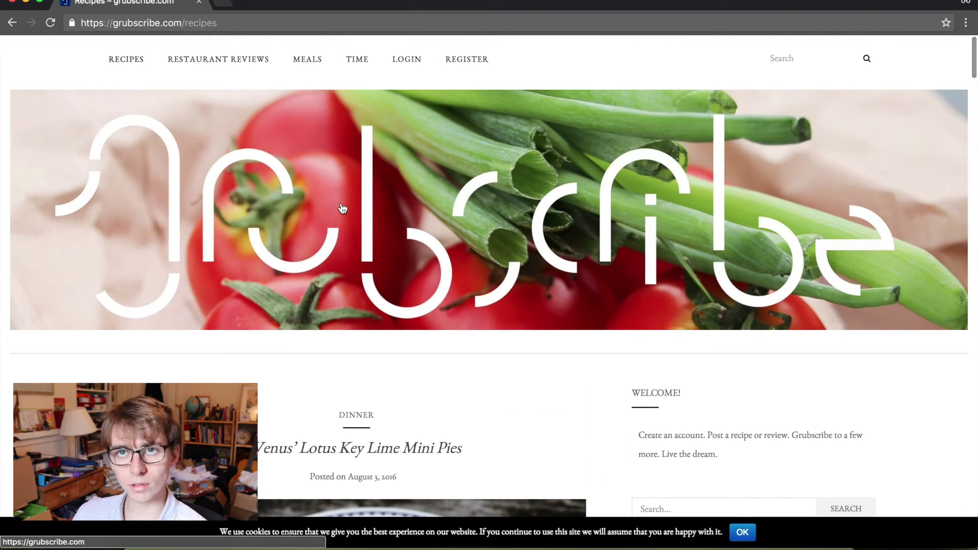
# Step: Browse the Meals page and the Drinks category listing, which includes Private: Test
pyautogui.scroll(-5, 336, 332)
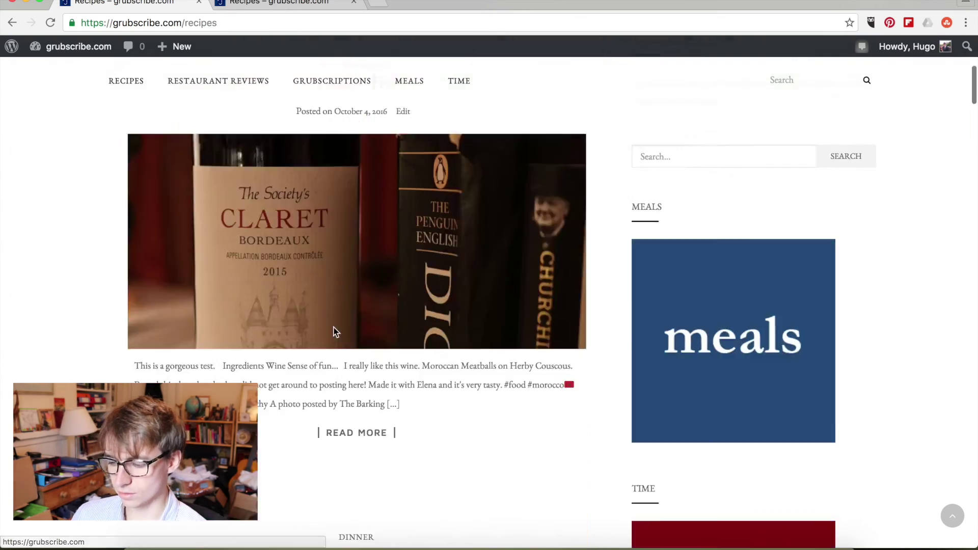
pyautogui.scroll(8, 335, 332)
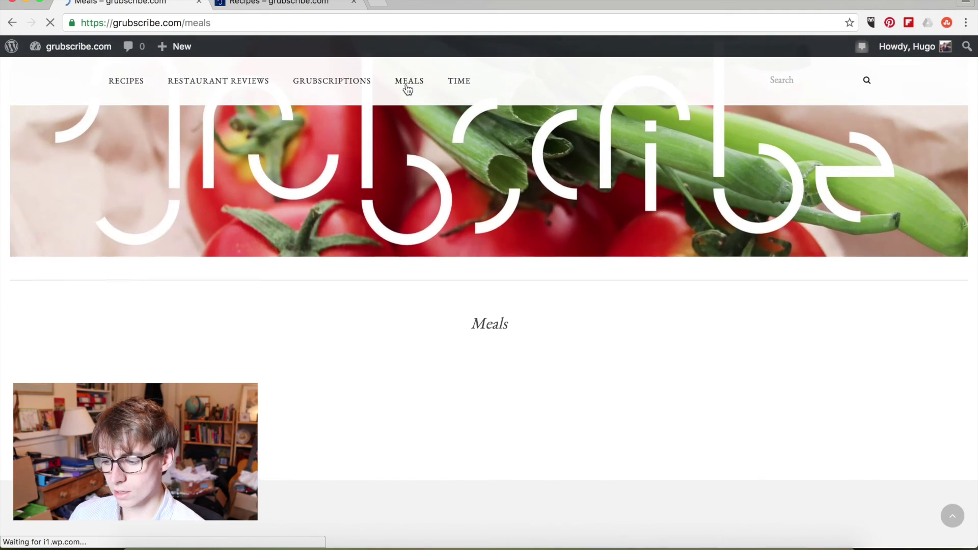
pyautogui.scroll(-5, 407, 89)
pyautogui.scroll(-3, 408, 89)
pyautogui.scroll(-3, 408, 89)
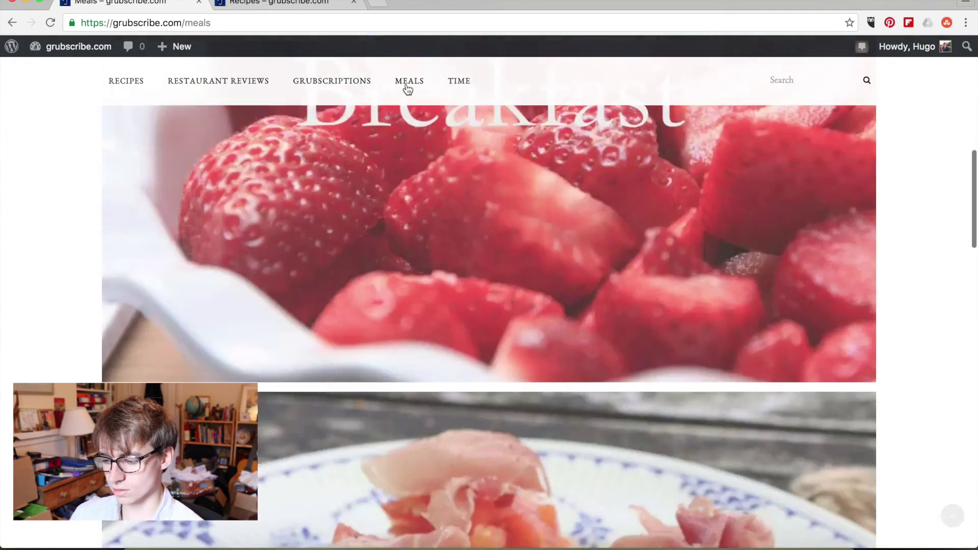
pyautogui.scroll(-5, 408, 89)
pyautogui.scroll(-4, 407, 89)
pyautogui.scroll(-3, 407, 90)
pyautogui.scroll(1, 407, 89)
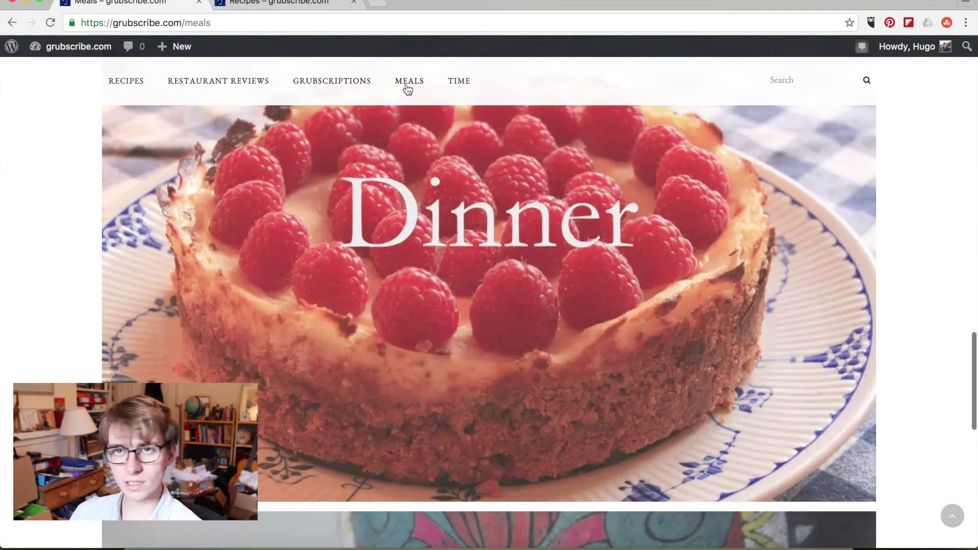
pyautogui.scroll(-5, 408, 89)
pyautogui.scroll(-2, 408, 89)
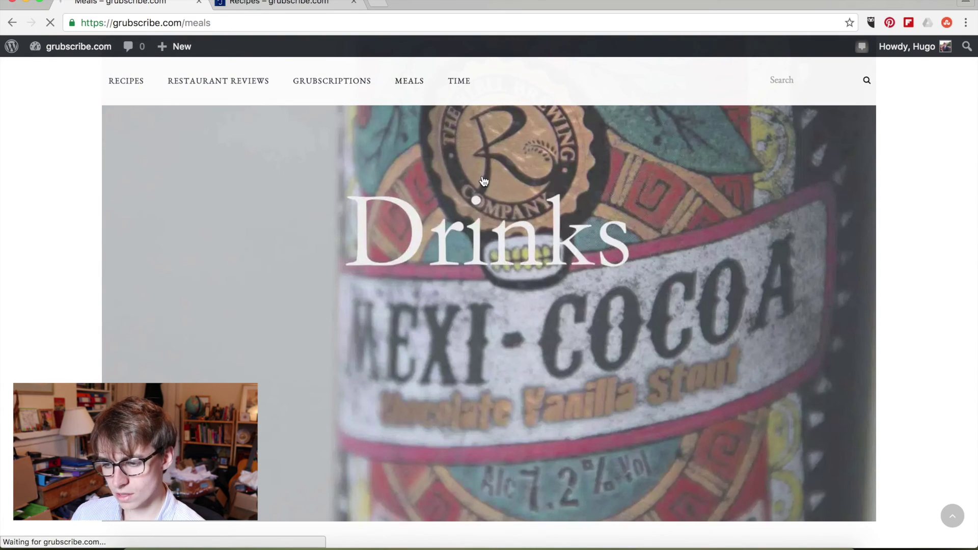
pyautogui.scroll(-4, 493, 304)
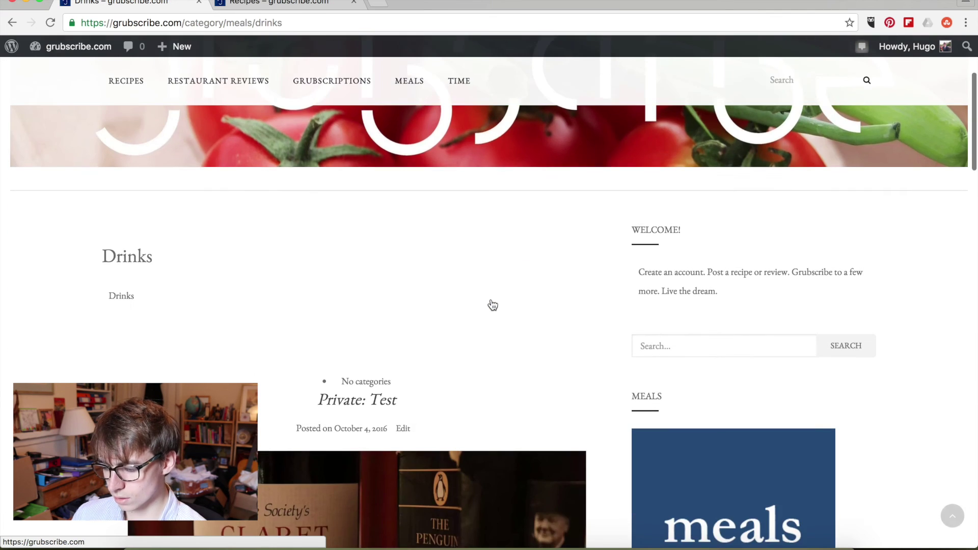
pyautogui.scroll(-4, 491, 306)
pyautogui.scroll(5, 343, 208)
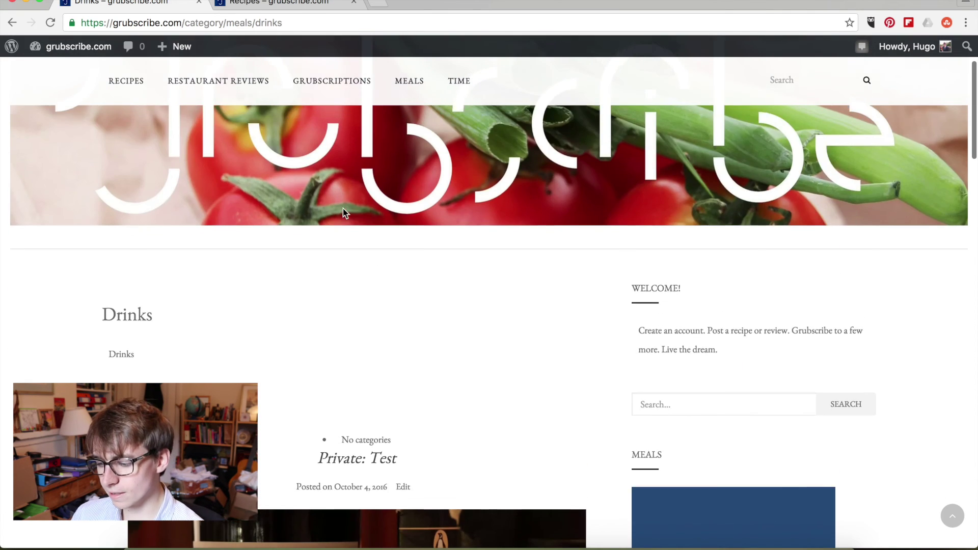
pyautogui.scroll(4, 343, 209)
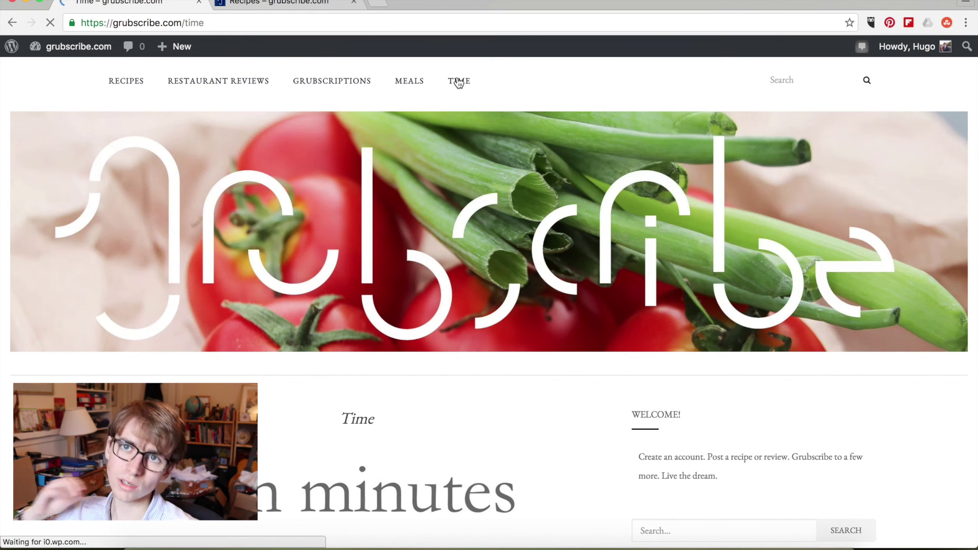
# Step: Browse the Time page and 10 Minutes category, then focus the header Search field
pyautogui.scroll(-5, 459, 84)
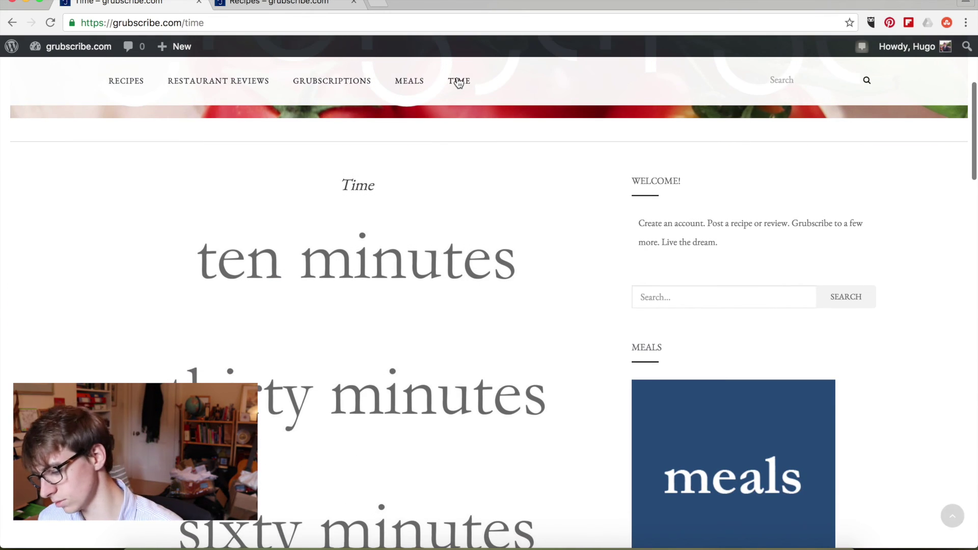
pyautogui.scroll(-2, 394, 271)
pyautogui.scroll(-2, 394, 271)
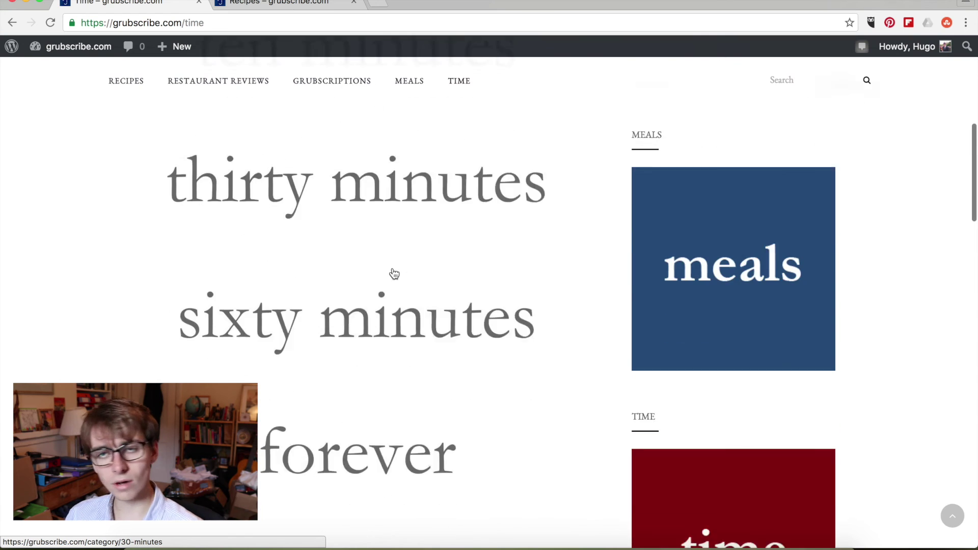
pyautogui.scroll(-3, 394, 273)
pyautogui.scroll(10, 394, 274)
pyautogui.scroll(-4, 394, 274)
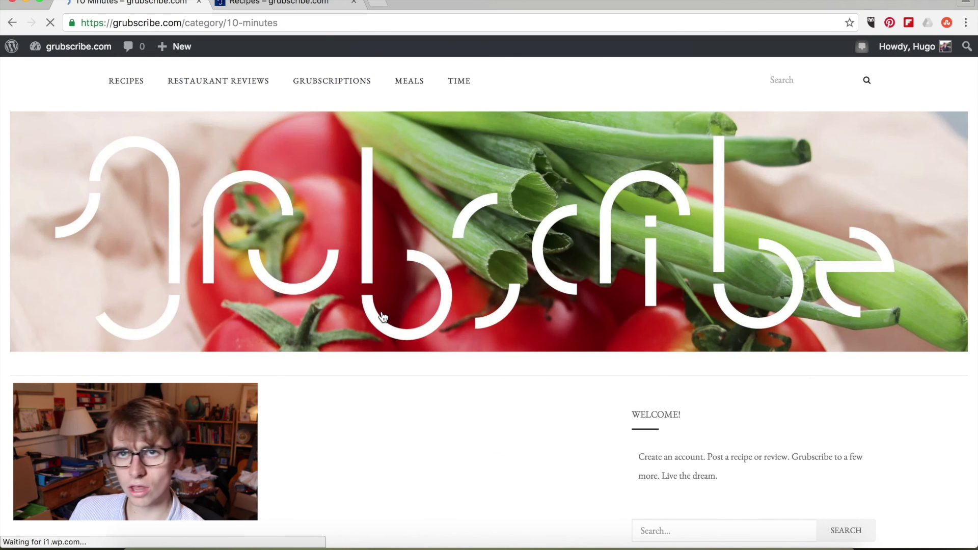
pyautogui.scroll(-5, 383, 317)
pyautogui.scroll(-5, 383, 317)
pyautogui.scroll(10, 383, 317)
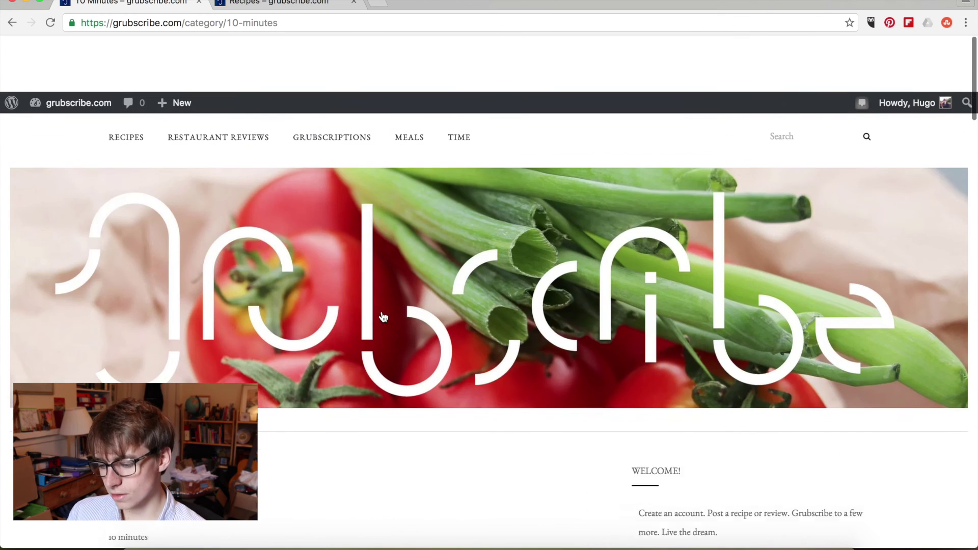
pyautogui.click(784, 85)
pyautogui.write('tomato')
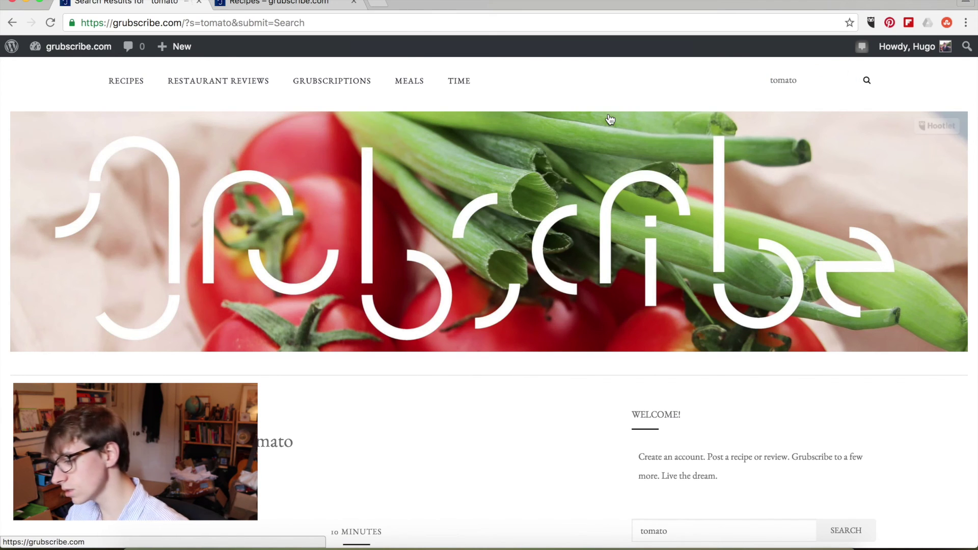
# Step: Scroll through the tomato search results
pyautogui.scroll(-4, 509, 305)
pyautogui.scroll(-4, 463, 443)
pyautogui.scroll(-5, 464, 443)
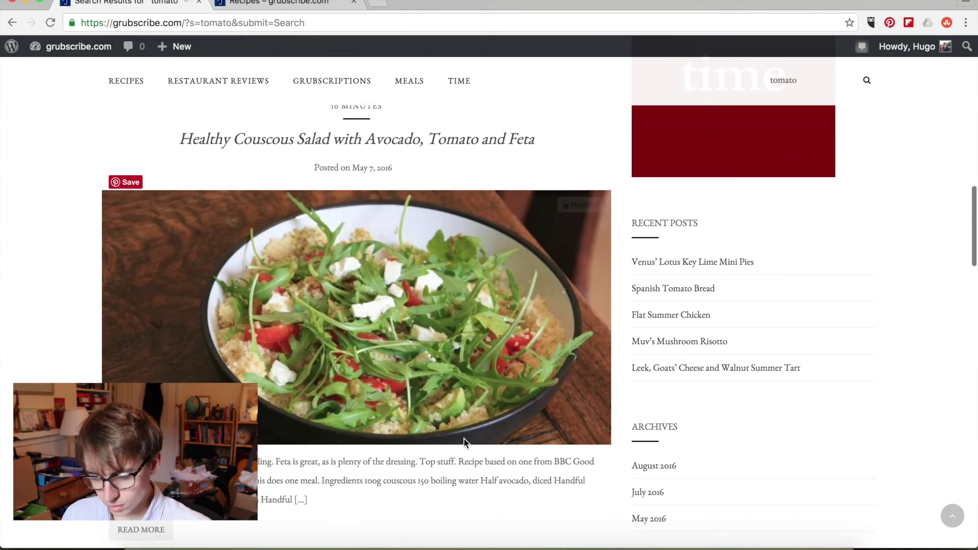
pyautogui.scroll(-4, 464, 443)
pyautogui.scroll(-5, 466, 408)
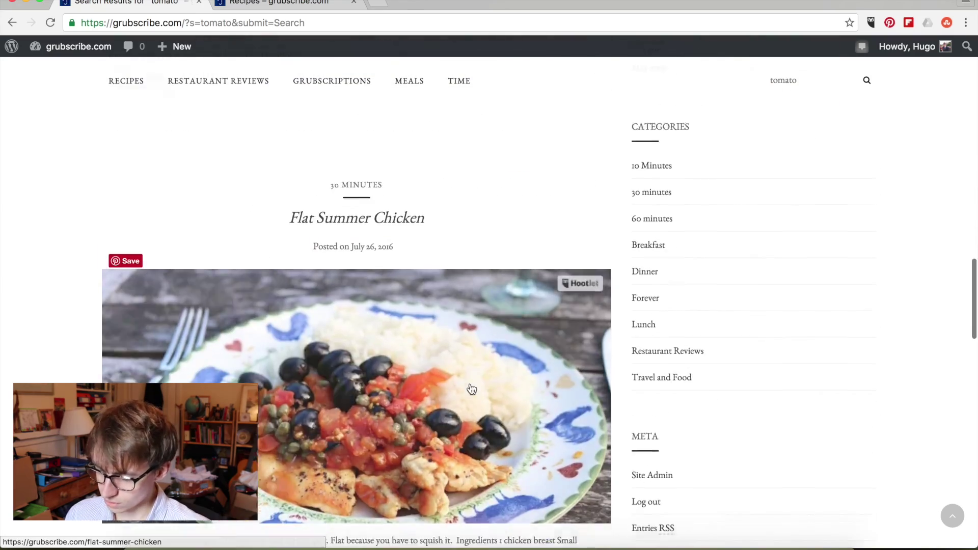
pyautogui.scroll(-7, 469, 388)
pyautogui.scroll(-6, 469, 389)
pyautogui.scroll(-5, 469, 388)
pyautogui.scroll(-3, 469, 383)
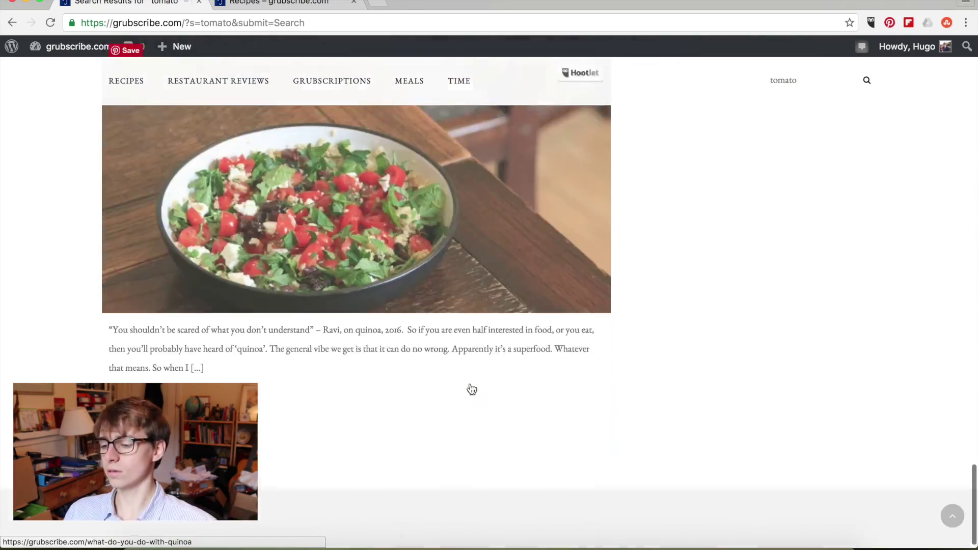
pyautogui.scroll(-1, 470, 383)
pyautogui.scroll(10, 470, 383)
pyautogui.scroll(5, 469, 383)
pyautogui.scroll(5, 342, 407)
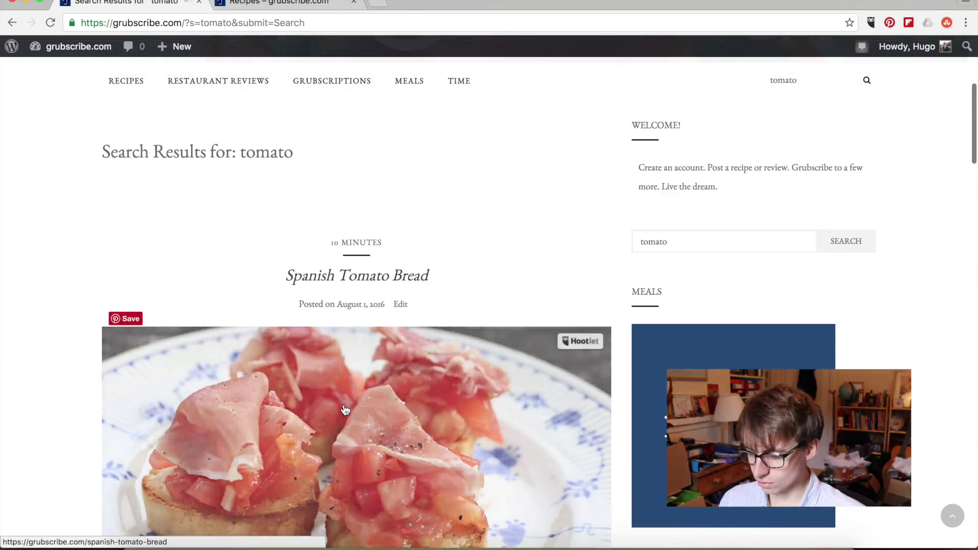
pyautogui.scroll(-10, 343, 408)
pyautogui.scroll(-3, 339, 403)
# Step: Open the Flat Summer Chicken recipe and add it to grubscriptions
pyautogui.click(334, 289)
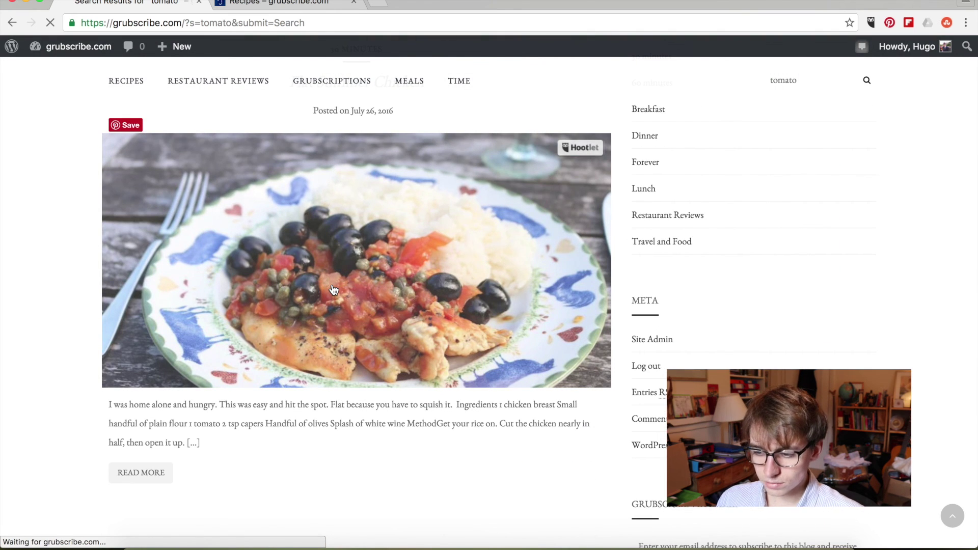
pyautogui.scroll(-2, 211, 374)
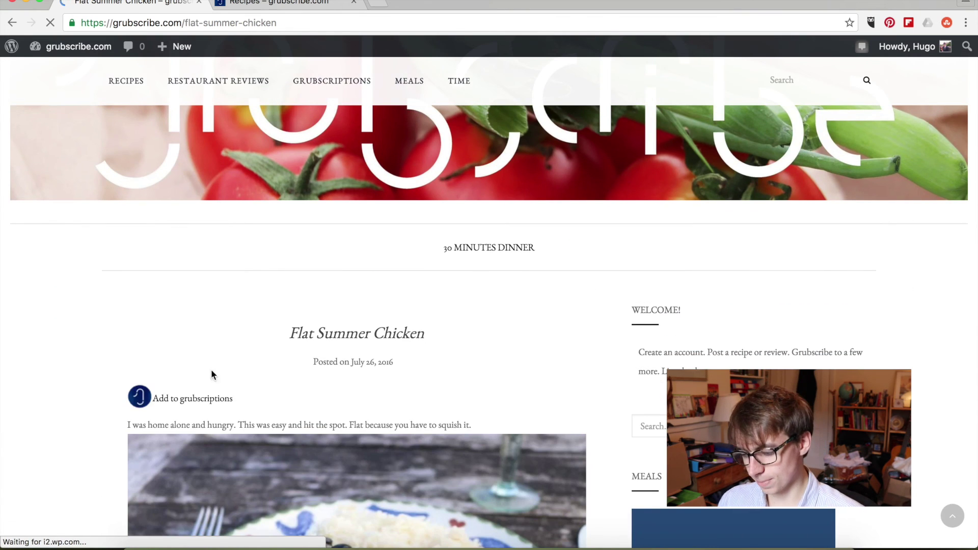
pyautogui.click(181, 399)
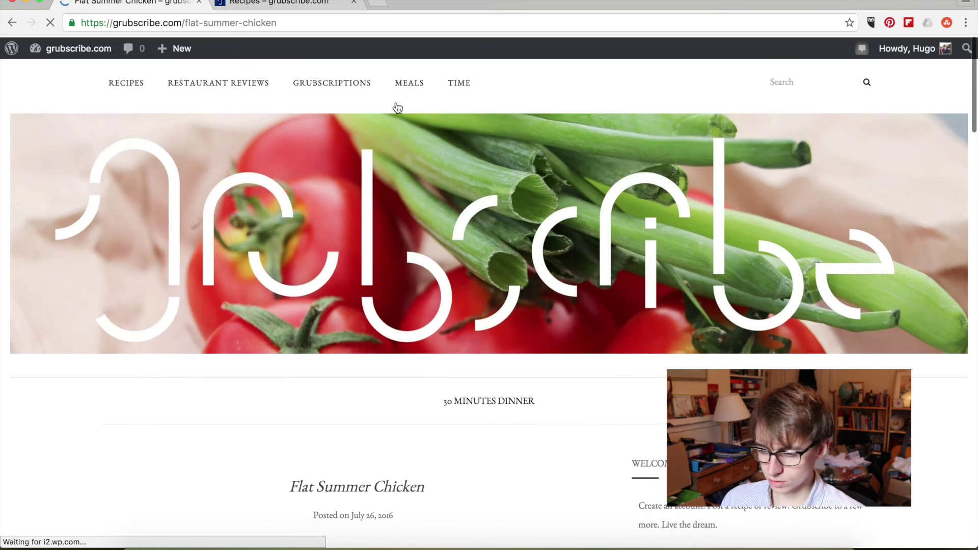